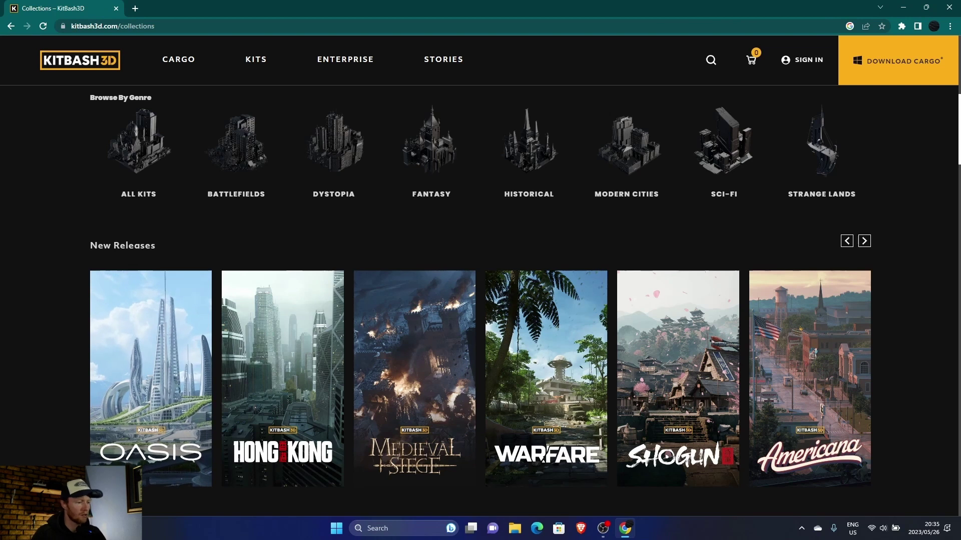
Step: Open the Hong Kong kit from New Releases and browse its $199.00 product page
{"action": "scroll", "coordinate": [481, 300], "scroll_direction": "down", "scroll_amount": 4}
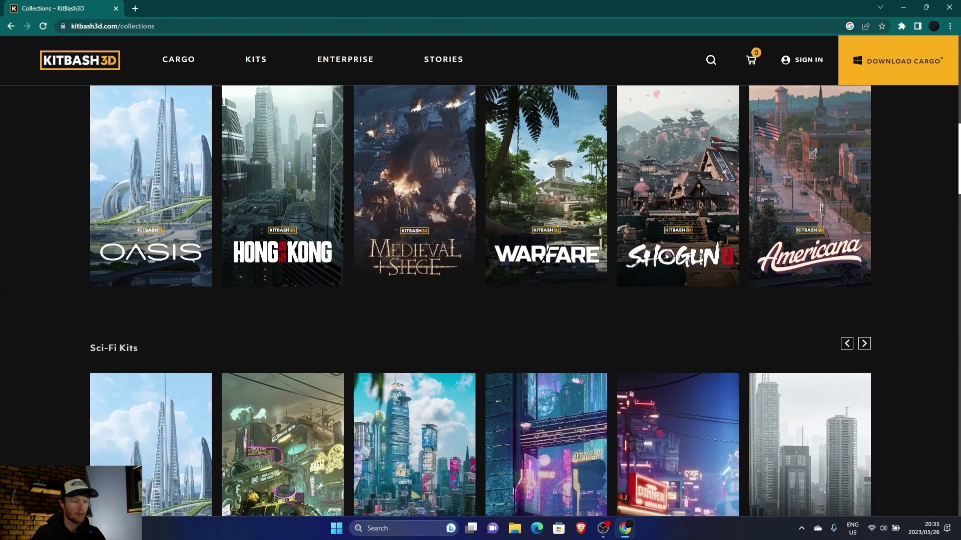
{"action": "left_click", "coordinate": [542, 258]}
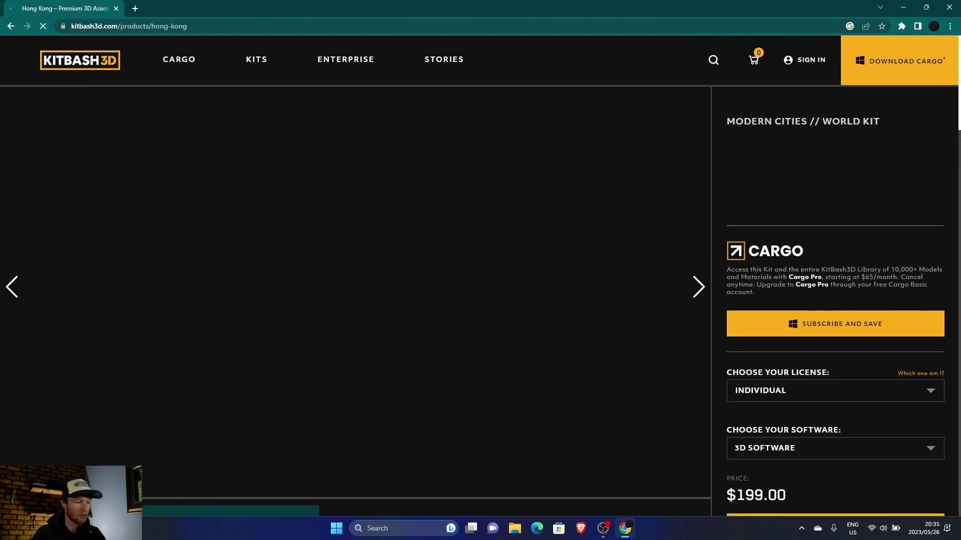
{"action": "scroll", "coordinate": [355, 300], "scroll_direction": "down", "scroll_amount": 6}
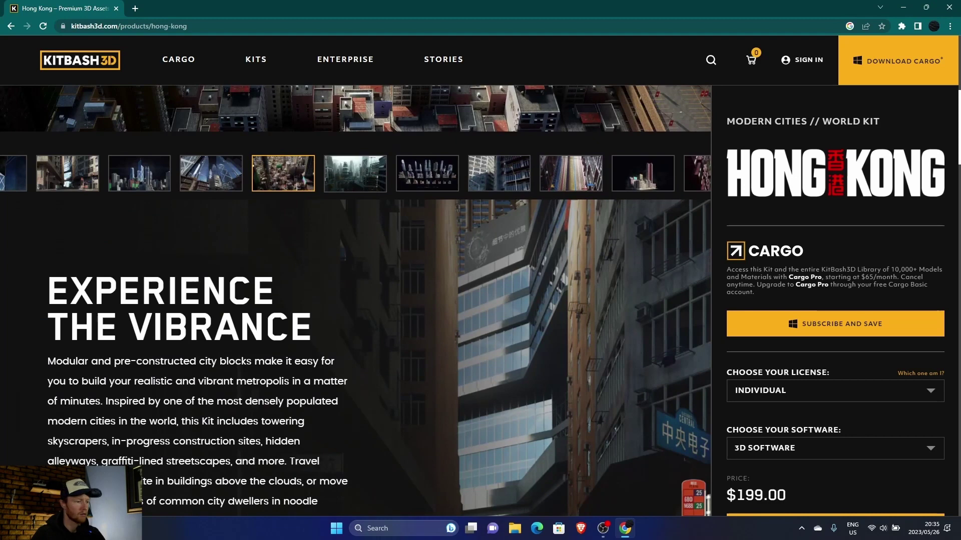
{"action": "scroll", "coordinate": [246, 135], "scroll_direction": "up", "scroll_amount": 5}
{"action": "scroll", "coordinate": [247, 135], "scroll_direction": "down", "scroll_amount": 15}
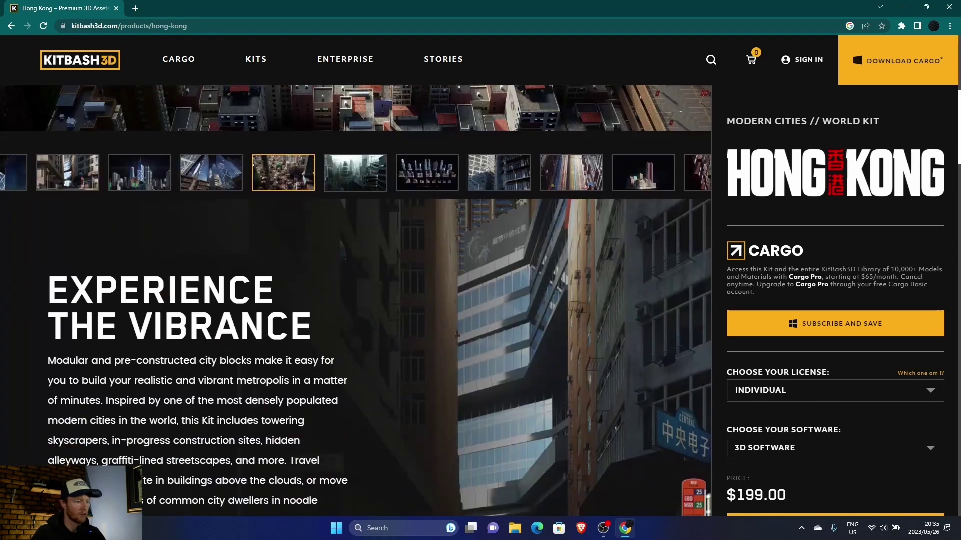
{"action": "scroll", "coordinate": [247, 135], "scroll_direction": "down", "scroll_amount": 15}
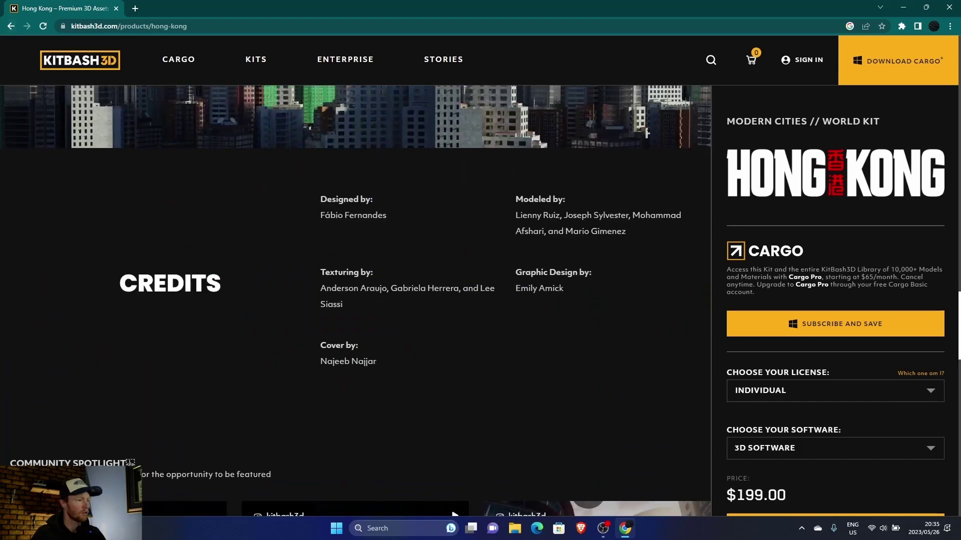
Step: Return to Collections and read through the Introducing Cargo page on free assets, software and plans
{"action": "left_click", "coordinate": [11, 26]}
{"action": "scroll", "coordinate": [480, 275], "scroll_direction": "down", "scroll_amount": 5}
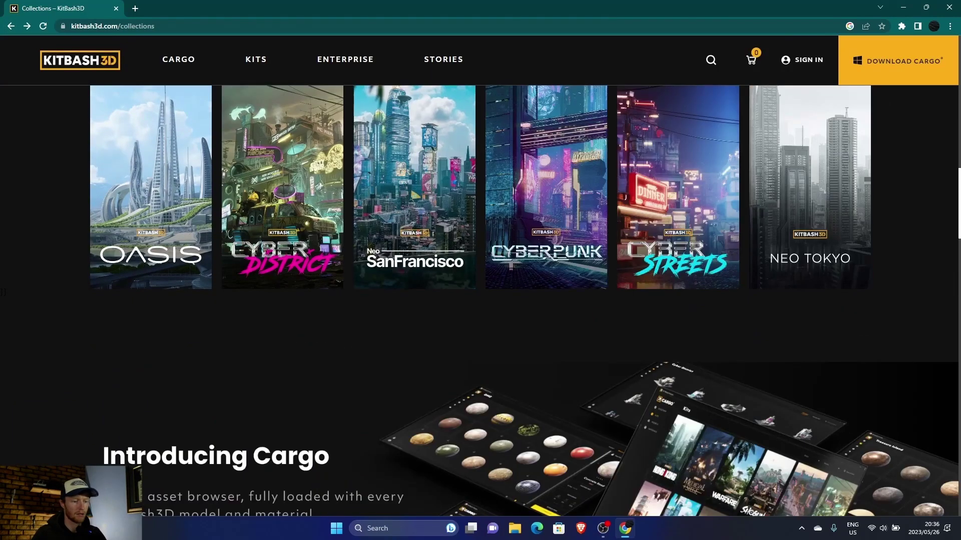
{"action": "scroll", "coordinate": [480, 301], "scroll_direction": "up", "scroll_amount": 10}
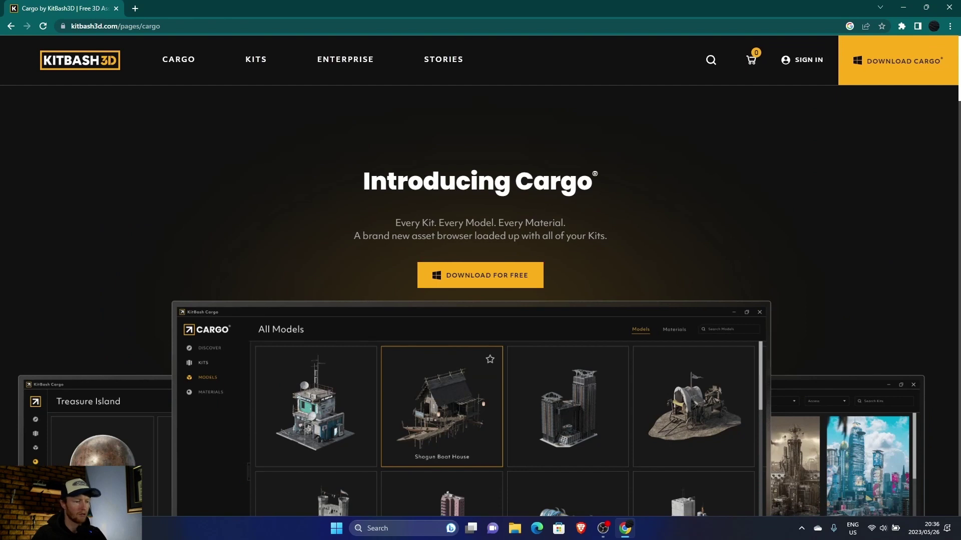
{"action": "scroll", "coordinate": [481, 300], "scroll_direction": "down", "scroll_amount": 4}
{"action": "scroll", "coordinate": [481, 300], "scroll_direction": "up", "scroll_amount": 4}
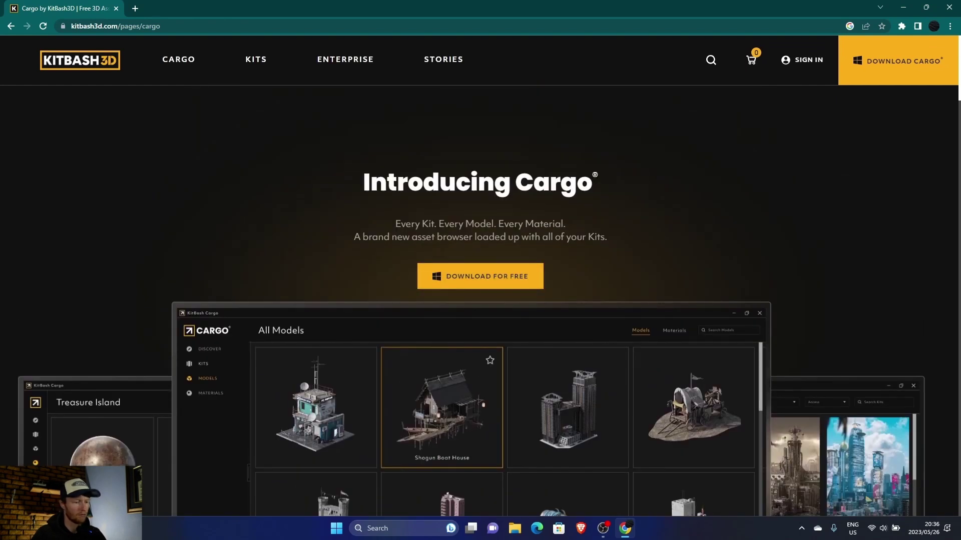
{"action": "scroll", "coordinate": [481, 300], "scroll_direction": "down", "scroll_amount": 5}
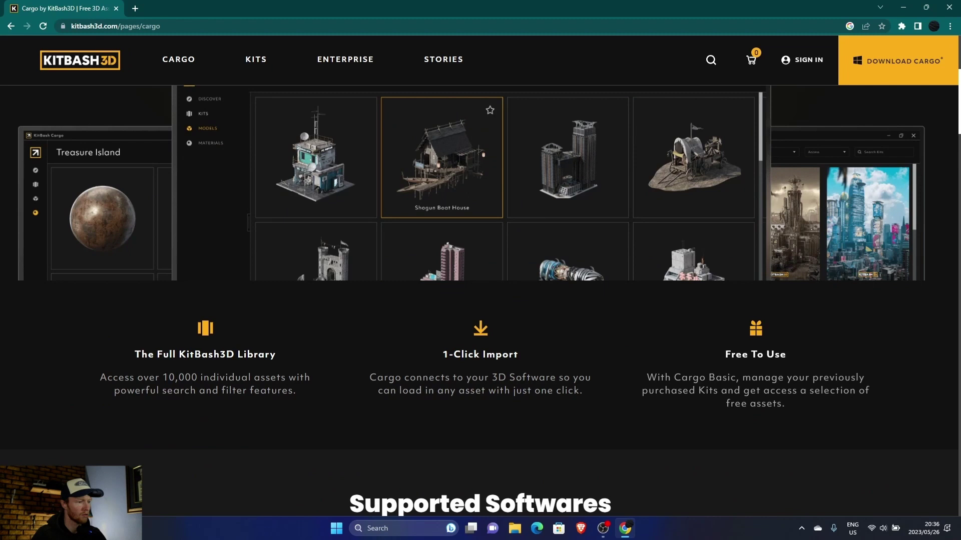
{"action": "scroll", "coordinate": [480, 300], "scroll_direction": "down", "scroll_amount": 5}
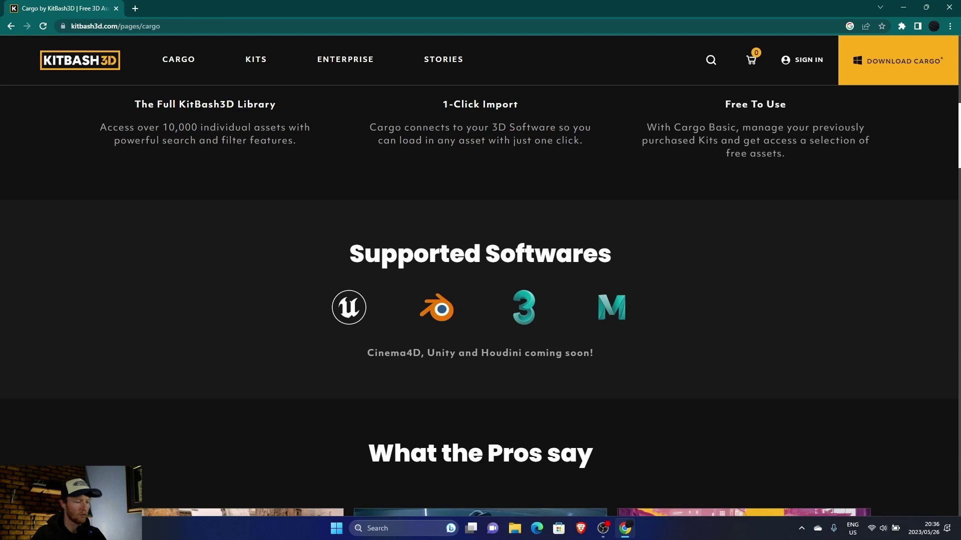
{"action": "scroll", "coordinate": [480, 300], "scroll_direction": "down", "scroll_amount": 6}
{"action": "scroll", "coordinate": [481, 300], "scroll_direction": "down", "scroll_amount": 10}
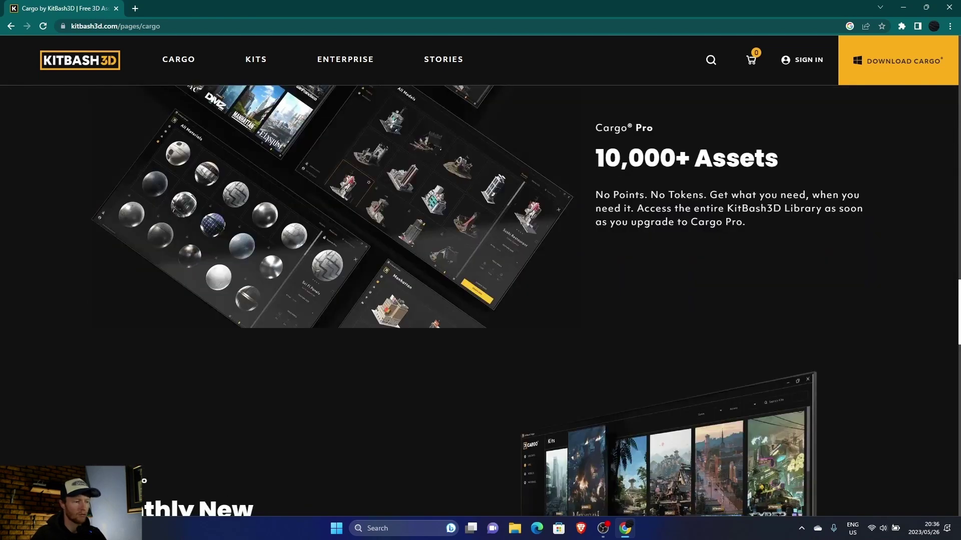
{"action": "scroll", "coordinate": [480, 300], "scroll_direction": "down", "scroll_amount": 20}
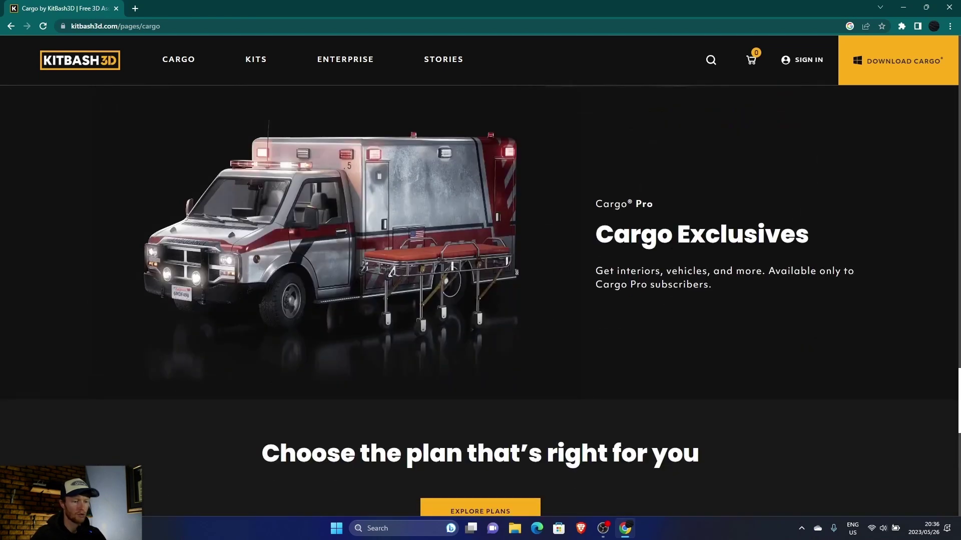
{"action": "scroll", "coordinate": [480, 300], "scroll_direction": "up", "scroll_amount": 12}
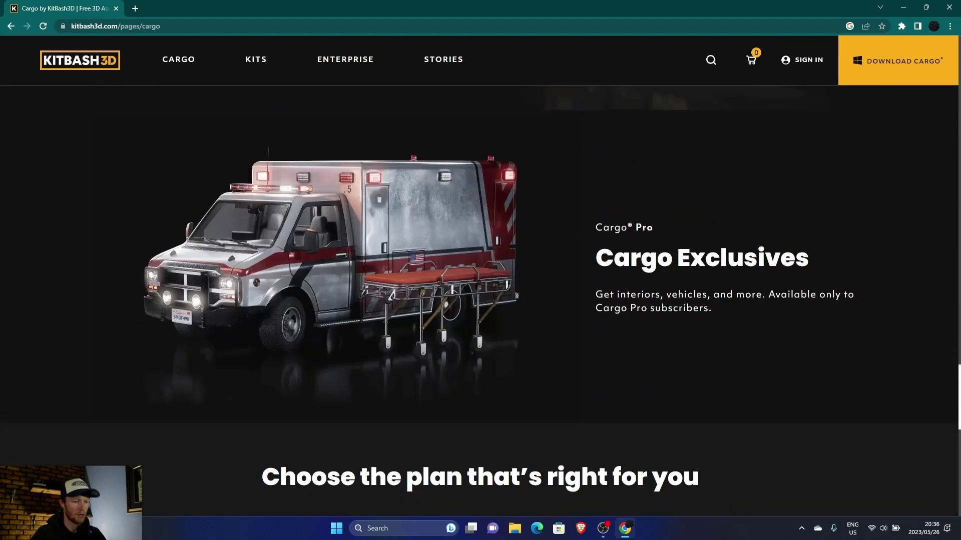
{"action": "scroll", "coordinate": [481, 301], "scroll_direction": "down", "scroll_amount": 11}
{"action": "scroll", "coordinate": [480, 270], "scroll_direction": "up", "scroll_amount": 5}
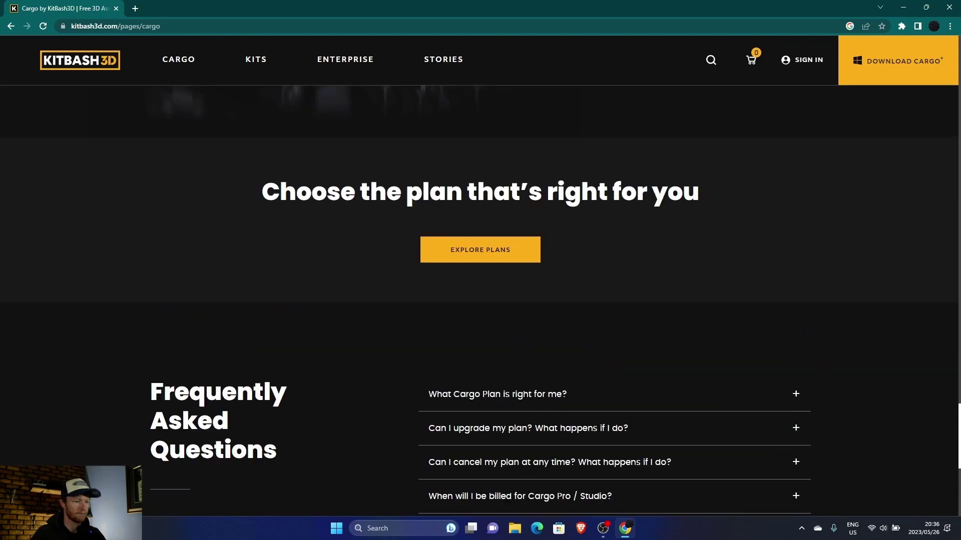
Step: Review the Cargo plans (Basic $0, Pro $65/month, Teams), then go back to the Cargo introduction
{"action": "left_click", "coordinate": [481, 248]}
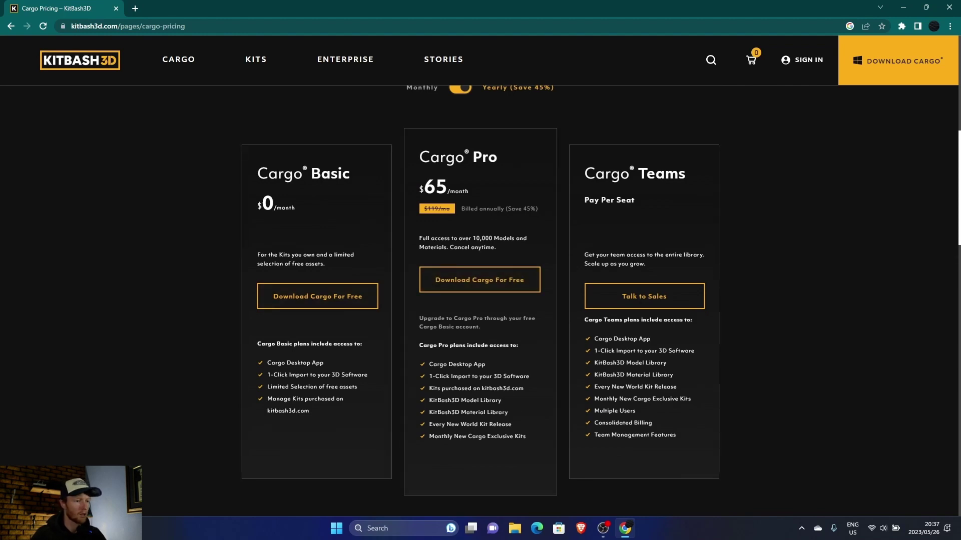
{"action": "scroll", "coordinate": [481, 300], "scroll_direction": "up", "scroll_amount": 8}
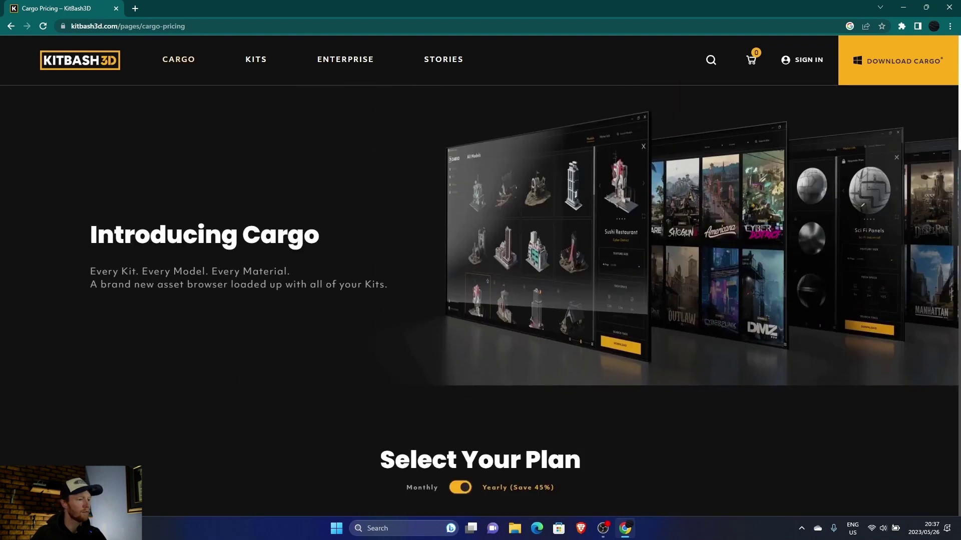
{"action": "key", "text": "alt+Left"}
{"action": "scroll", "coordinate": [480, 280], "scroll_direction": "up", "scroll_amount": 4}
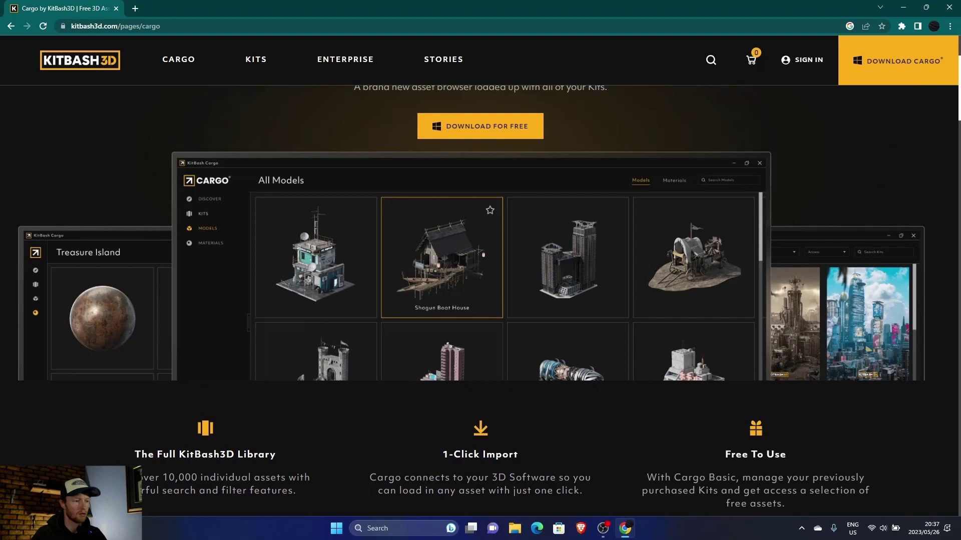
{"action": "scroll", "coordinate": [481, 300], "scroll_direction": "down", "scroll_amount": 5}
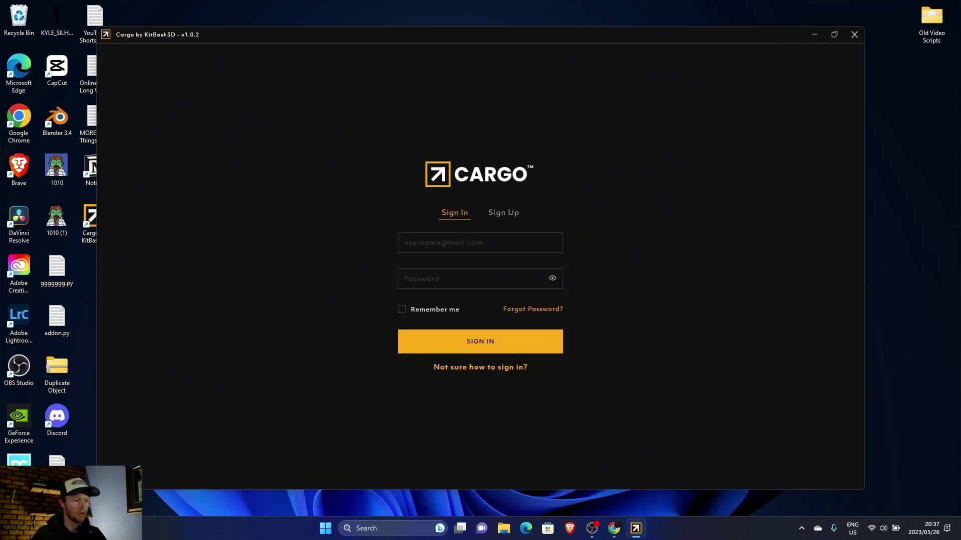
Step: Sign in to Cargo with the account e-mail and password
{"action": "left_click", "coordinate": [480, 243]}
{"action": "key", "text": "Tab"}
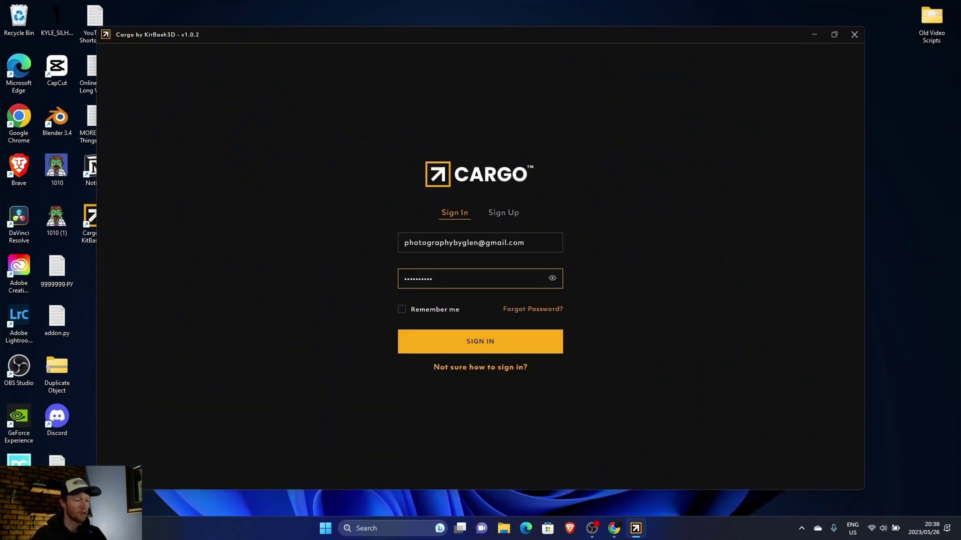
{"action": "key", "text": "Tab"}
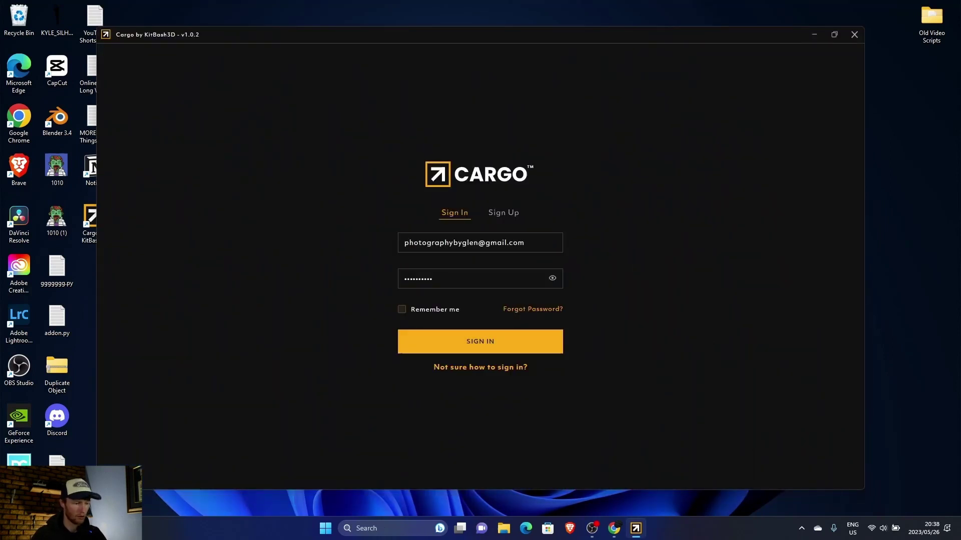
{"action": "key", "text": "Return"}
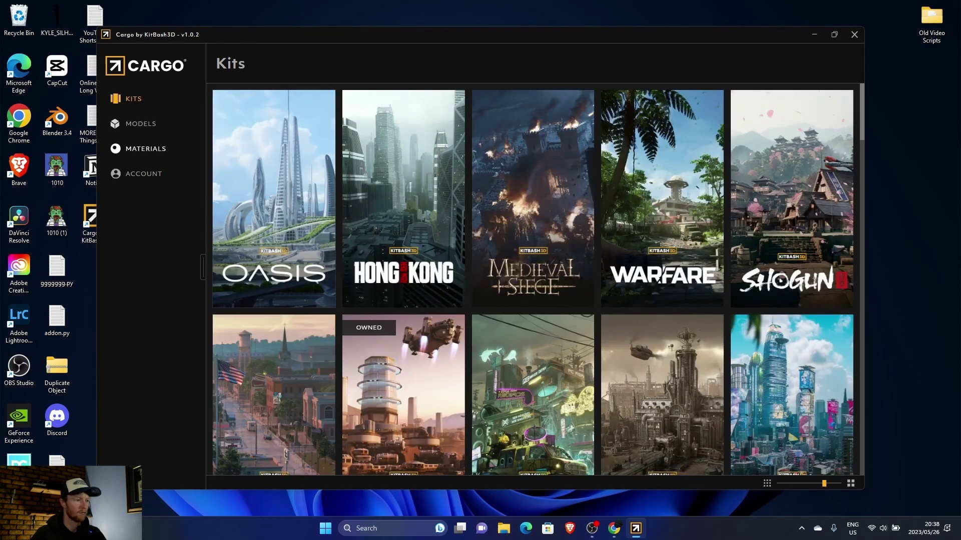
Step: Look at the Oasis kit's models under Kits, then return to the full Models library
{"action": "left_click", "coordinate": [140, 124]}
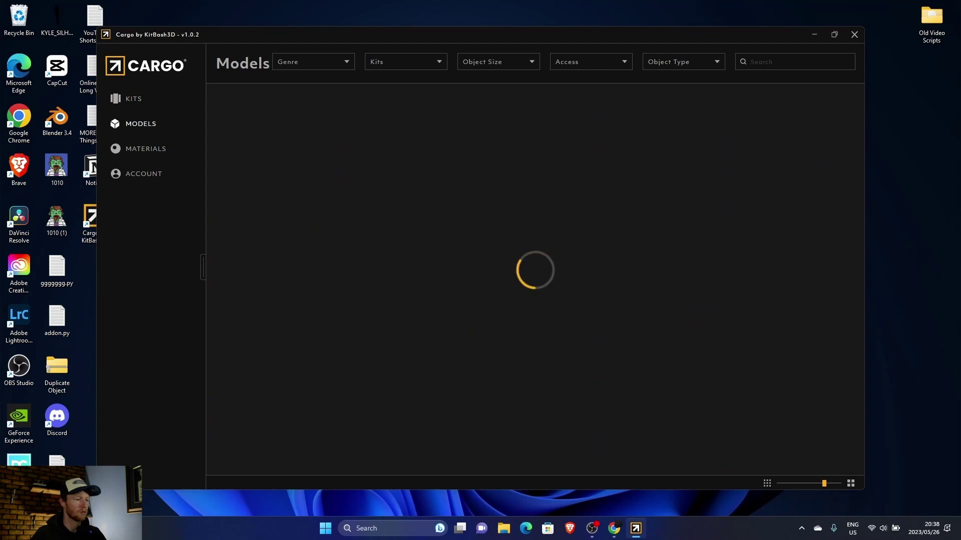
{"action": "left_click", "coordinate": [134, 99]}
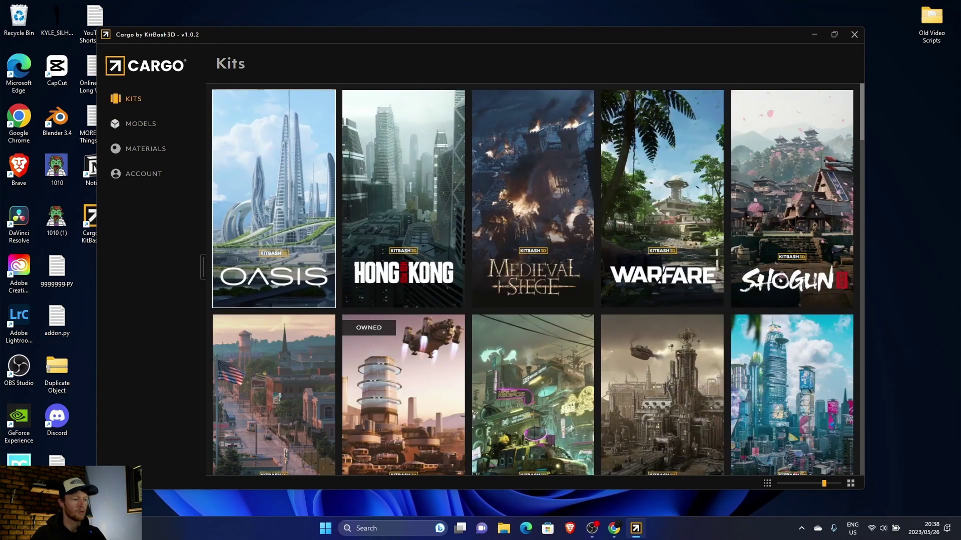
{"action": "left_click", "coordinate": [274, 200]}
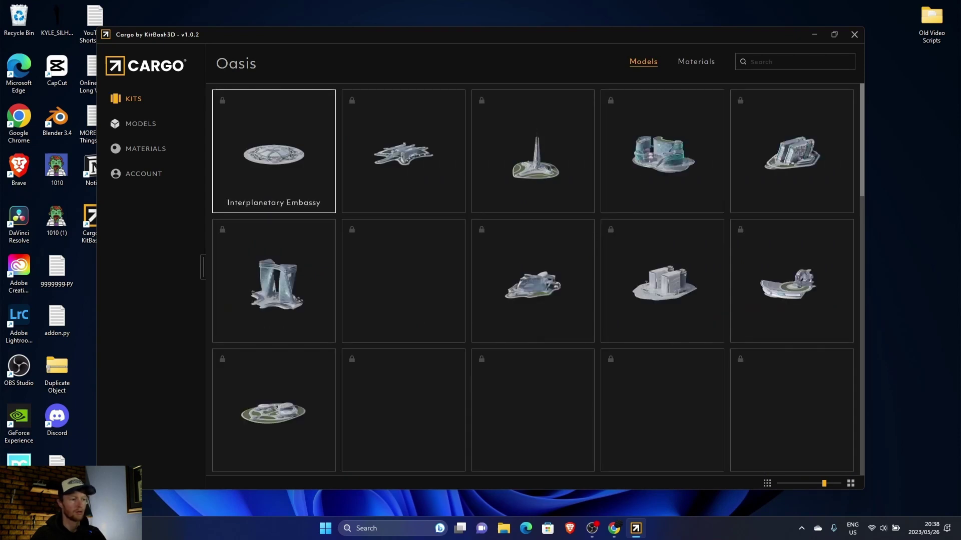
{"action": "left_click", "coordinate": [140, 123]}
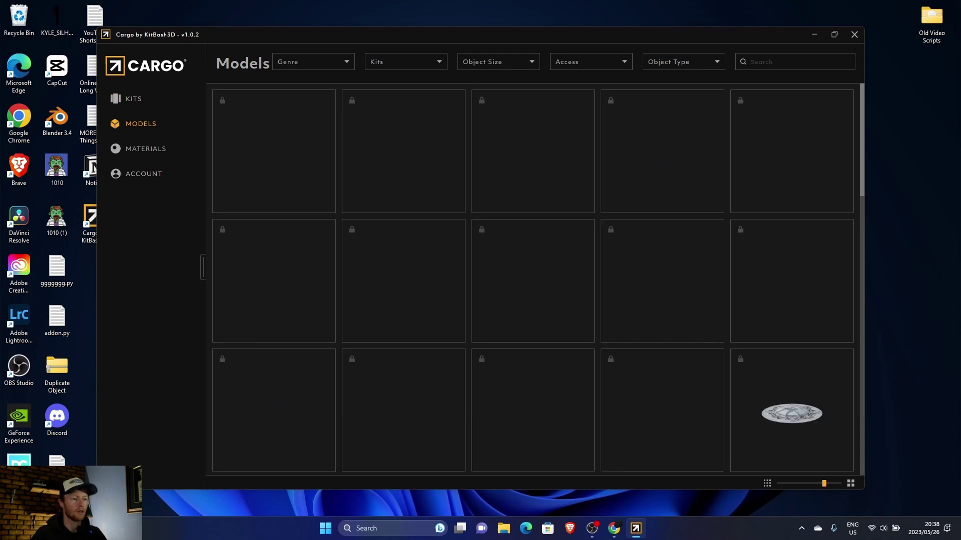
Step: Filter the Models library to Free access (98 results) and check the Object Type options
{"action": "left_click", "coordinate": [591, 61]}
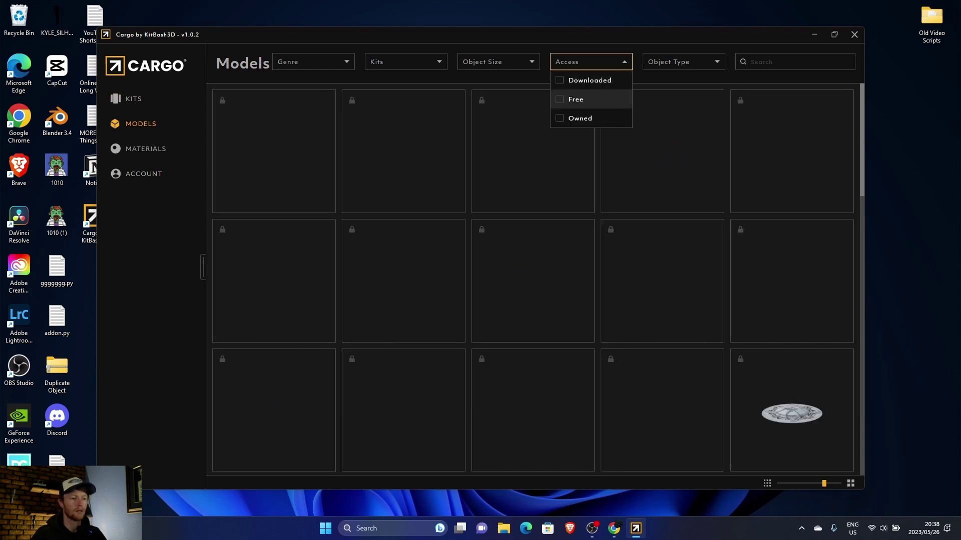
{"action": "left_click", "coordinate": [576, 100]}
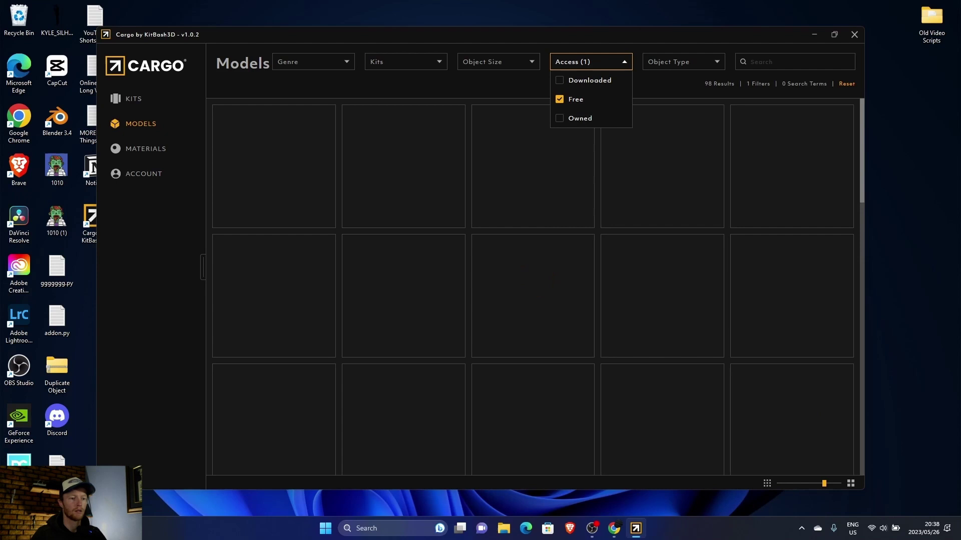
{"action": "left_click", "coordinate": [682, 62]}
{"action": "left_click", "coordinate": [683, 62]}
{"action": "left_click", "coordinate": [683, 62]}
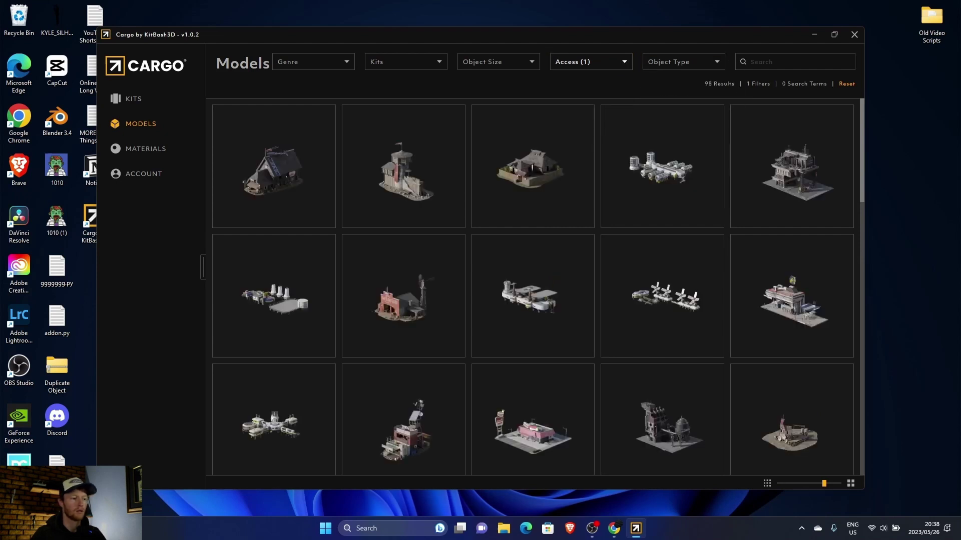
Step: Scroll the free models grid, then minimize Cargo to the desktop
{"action": "scroll", "coordinate": [404, 226], "scroll_direction": "down", "scroll_amount": 6}
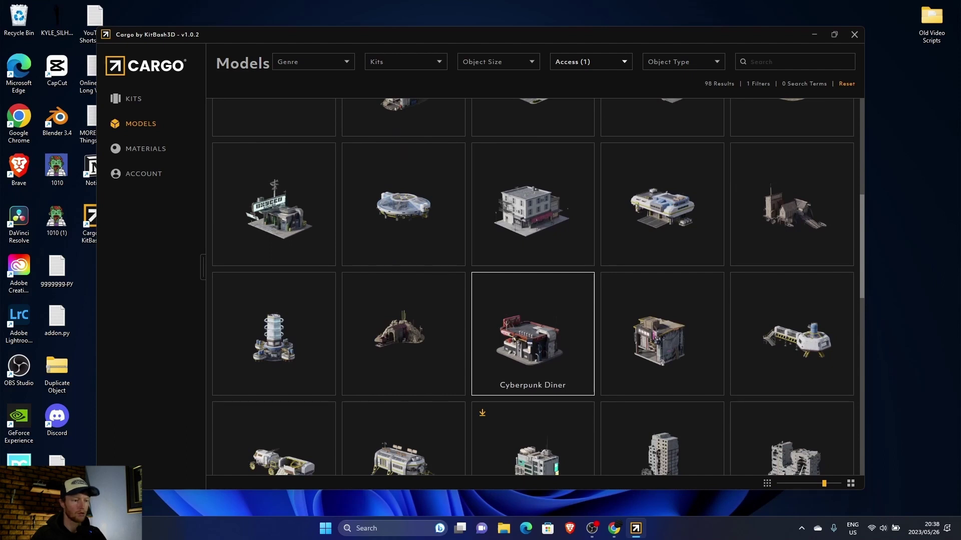
{"action": "mouse_move", "coordinate": [614, 529]}
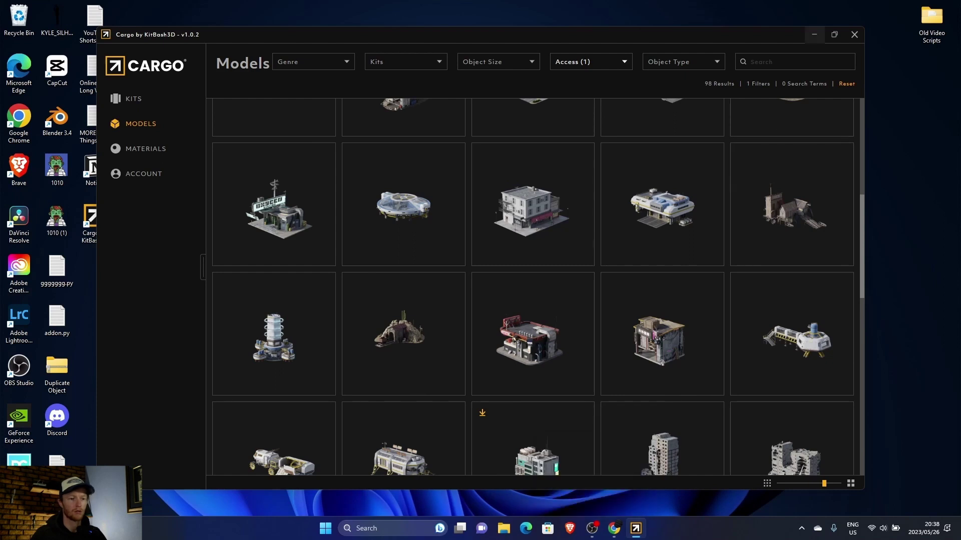
{"action": "left_click", "coordinate": [814, 34]}
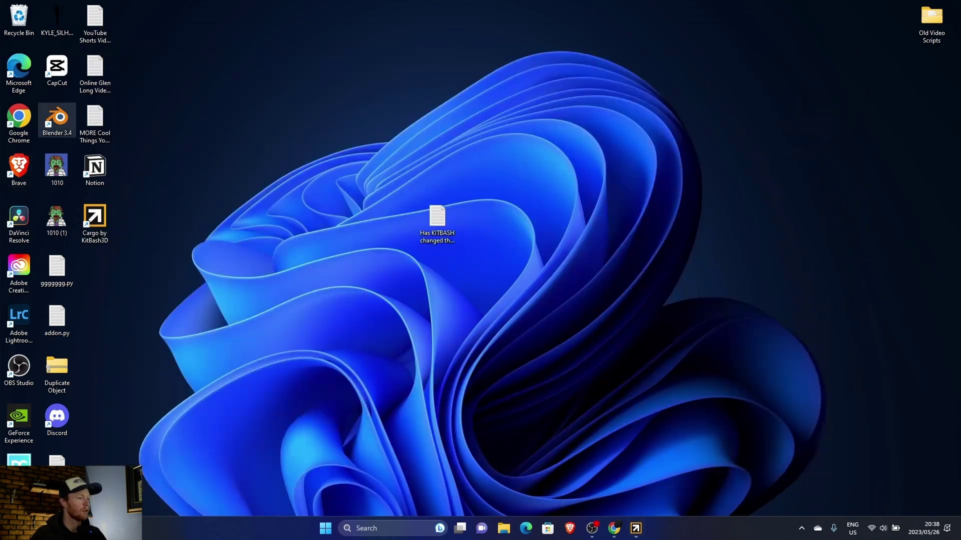
Step: Launch Blender 3.4, exit window fullscreen, and delete Suzanne so only the Camera remains
{"action": "double_click", "coordinate": [57, 120]}
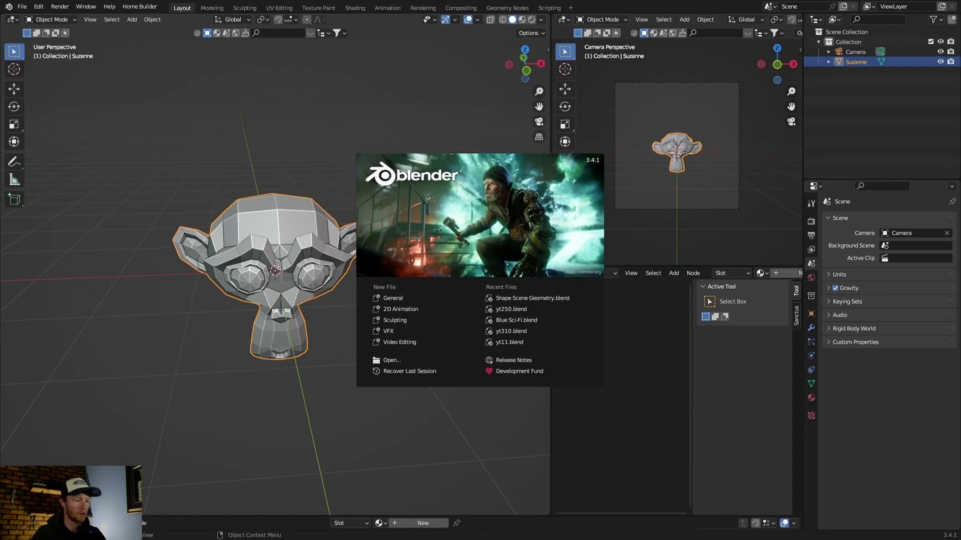
{"action": "key", "text": "Escape"}
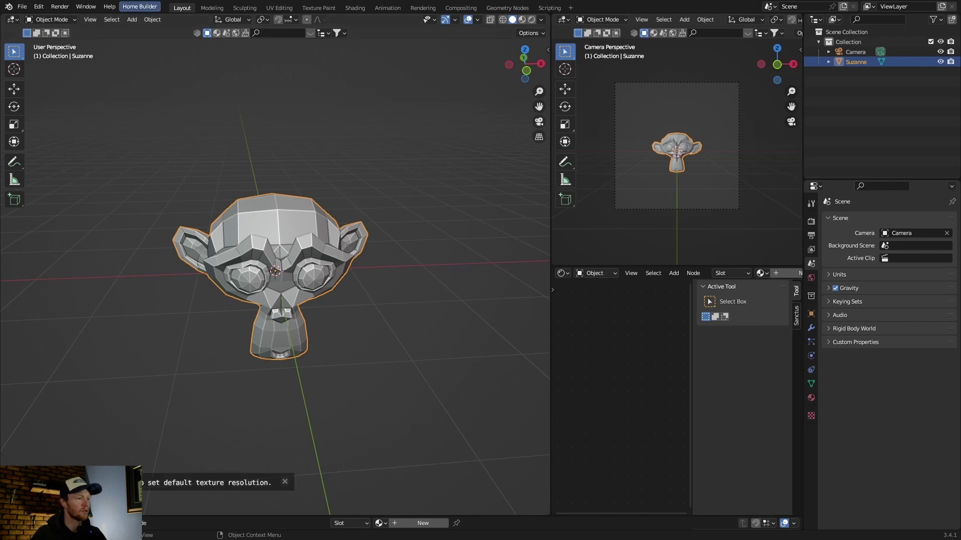
{"action": "left_click", "coordinate": [86, 7]}
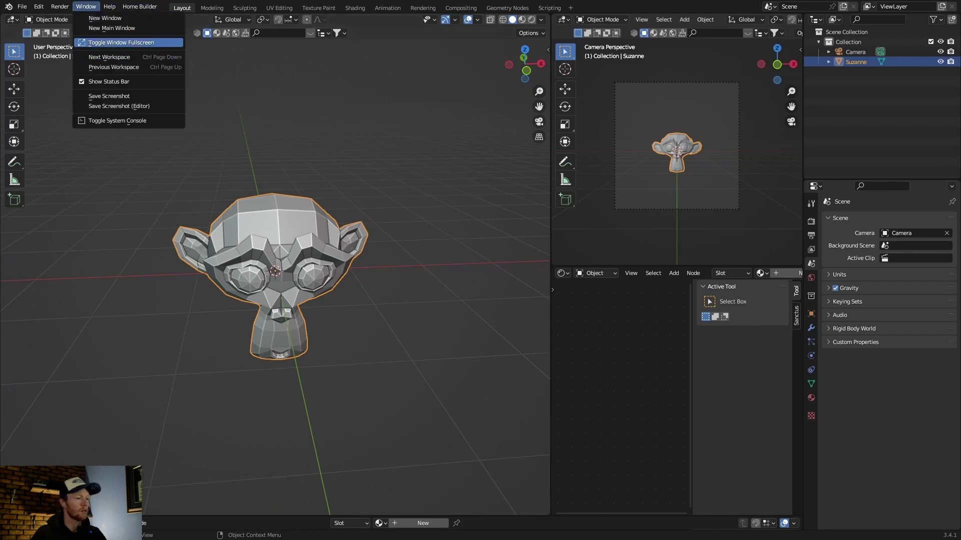
{"action": "left_click", "coordinate": [121, 42]}
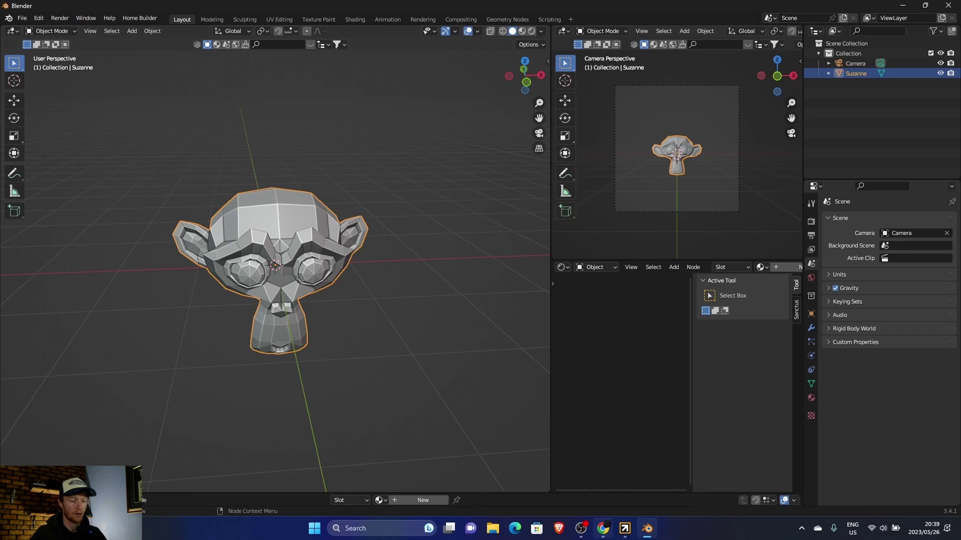
{"action": "mouse_move", "coordinate": [624, 528]}
{"action": "key", "text": "Delete"}
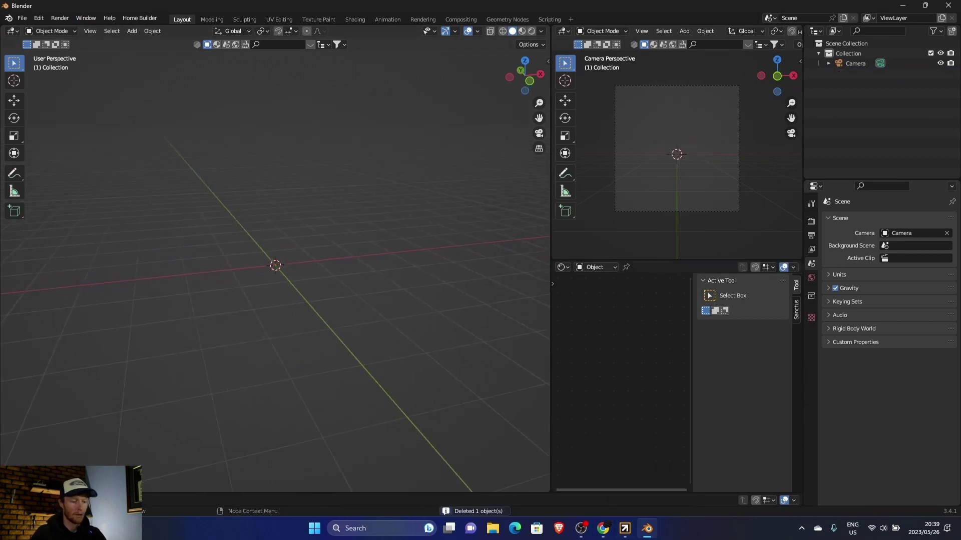
Step: Import Cyberpunk Apartment G from Cargo with 2k jpg textures into Blender
{"action": "left_click", "coordinate": [624, 529]}
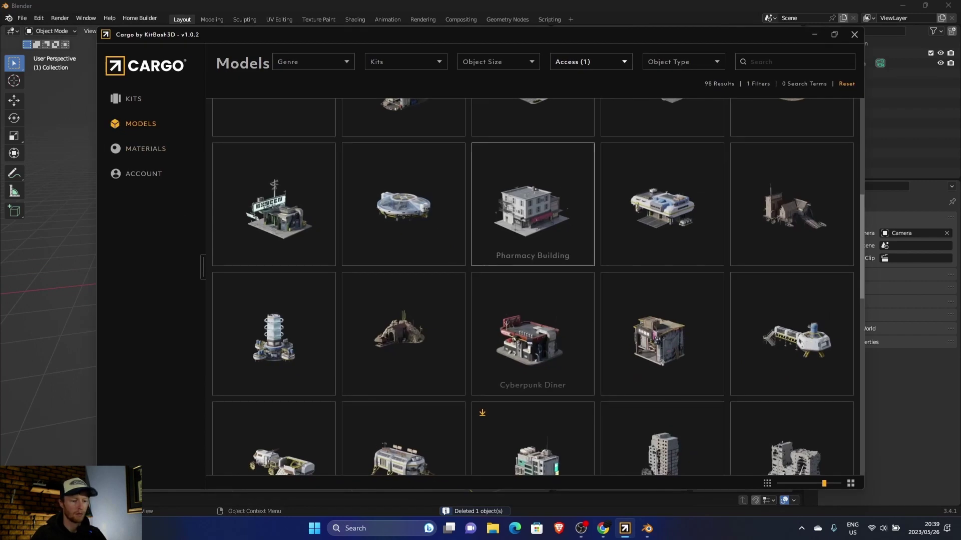
{"action": "scroll", "coordinate": [533, 300], "scroll_direction": "down", "scroll_amount": 4}
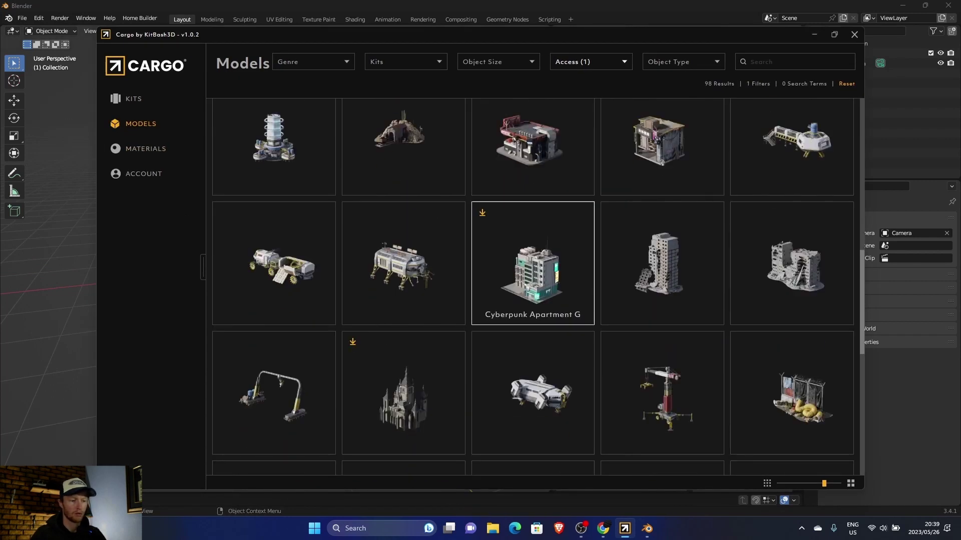
{"action": "left_click", "coordinate": [528, 296]}
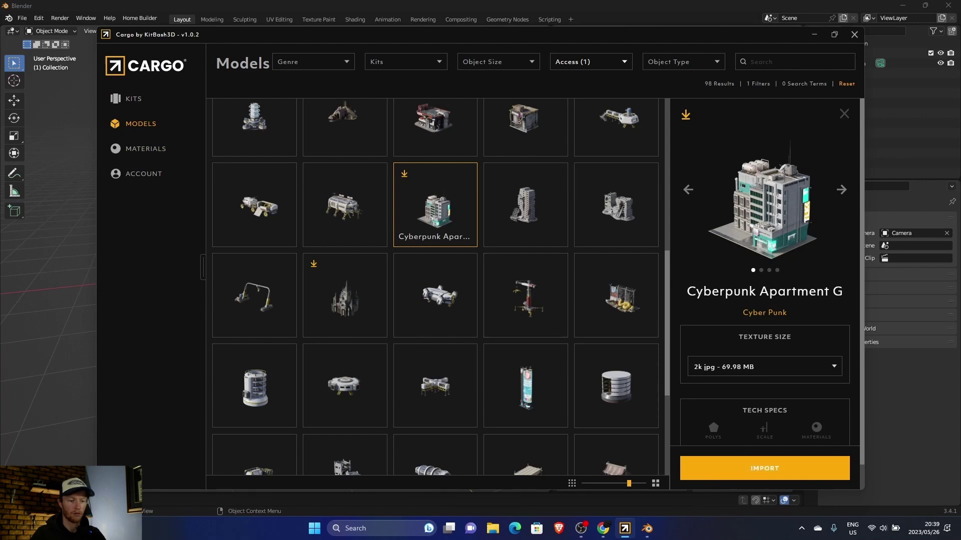
{"action": "left_click", "coordinate": [764, 367]}
{"action": "left_click", "coordinate": [764, 384]}
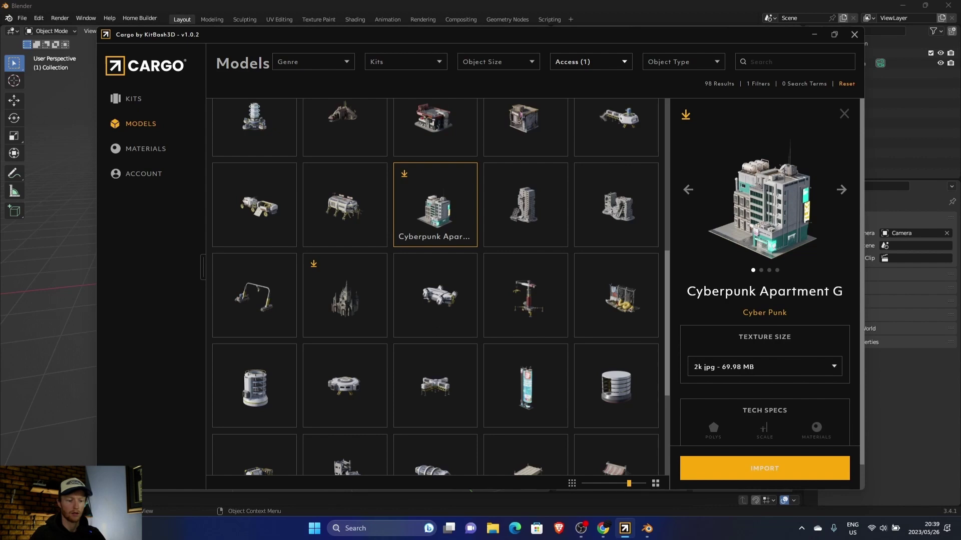
{"action": "left_click", "coordinate": [765, 468]}
Step: Zoom out and orbit to a frontal view of the imported apartment building
{"action": "scroll", "coordinate": [275, 251], "scroll_direction": "down", "scroll_amount": 10}
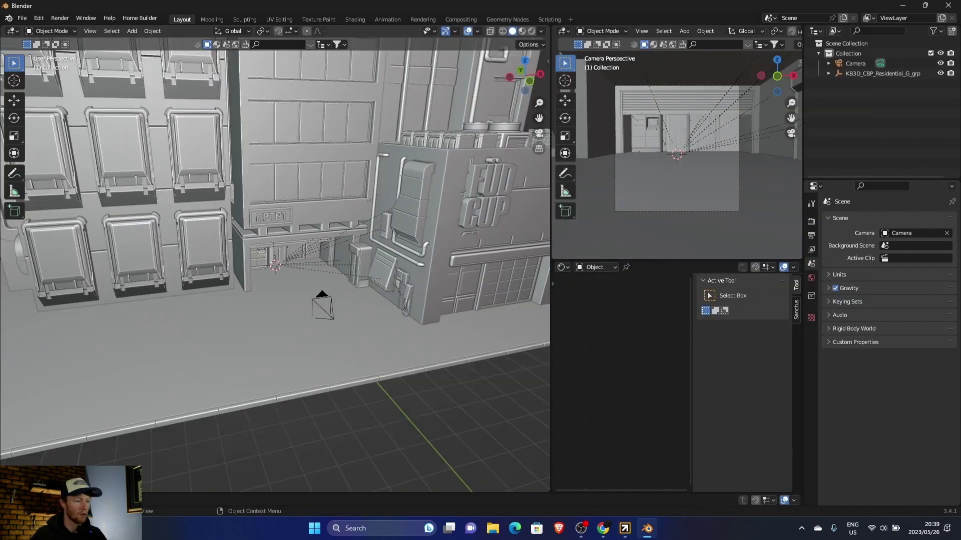
{"action": "middle_click_drag", "start_coordinate": [275, 250], "coordinate": [245, 250]}
{"action": "middle_click_drag", "start_coordinate": [319, 269], "coordinate": [296, 275]}
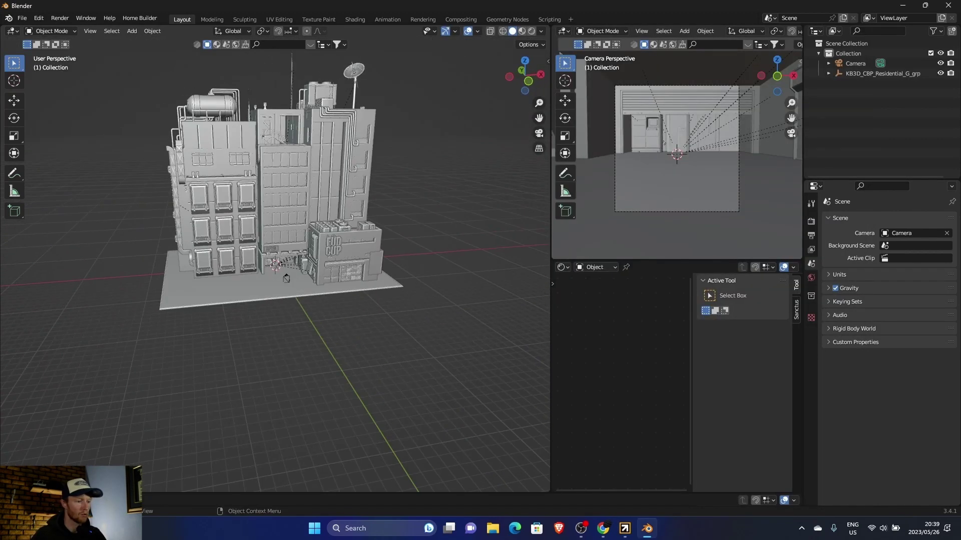
{"action": "scroll", "coordinate": [295, 275], "scroll_direction": "up", "scroll_amount": 5}
{"action": "scroll", "coordinate": [284, 276], "scroll_direction": "down", "scroll_amount": 5}
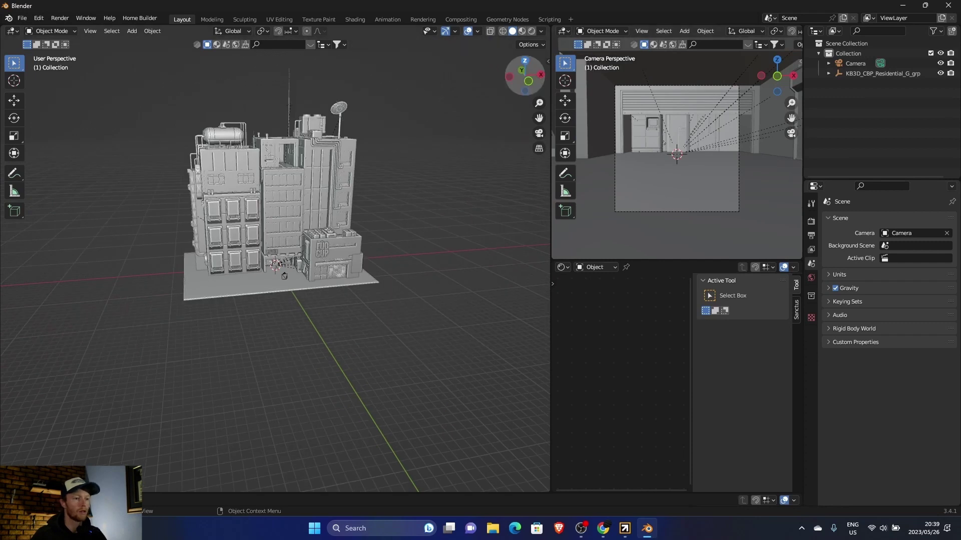
{"action": "middle_click_drag", "start_coordinate": [284, 276], "coordinate": [299, 278]}
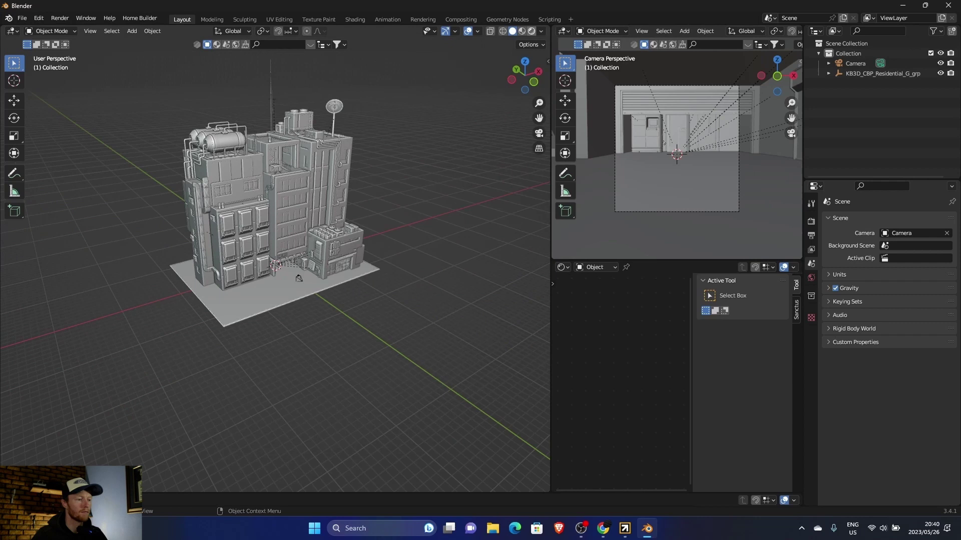
Step: Switch the viewport to Rendered shading, adjust the lighting popover, and orbit the neon-lit building
{"action": "key", "text": "z"}
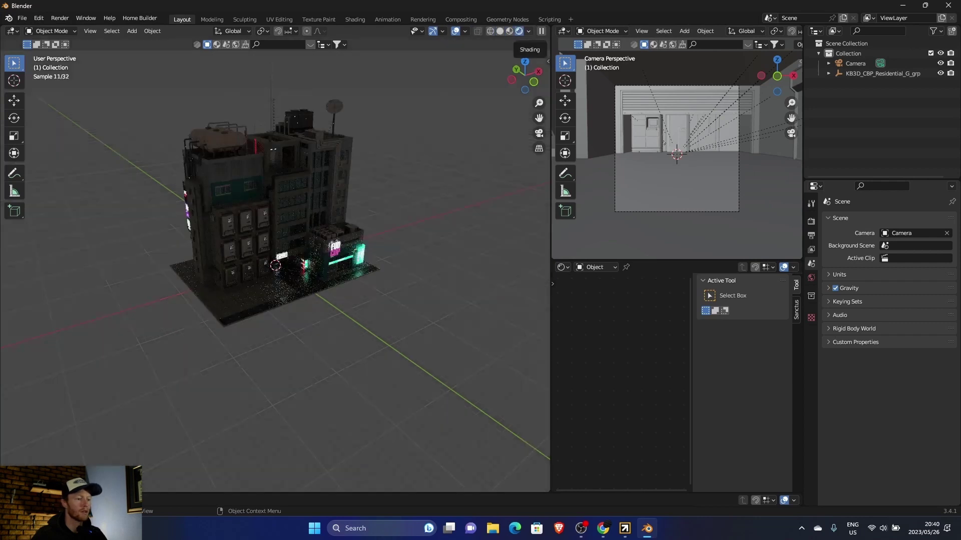
{"action": "left_click", "coordinate": [528, 31]}
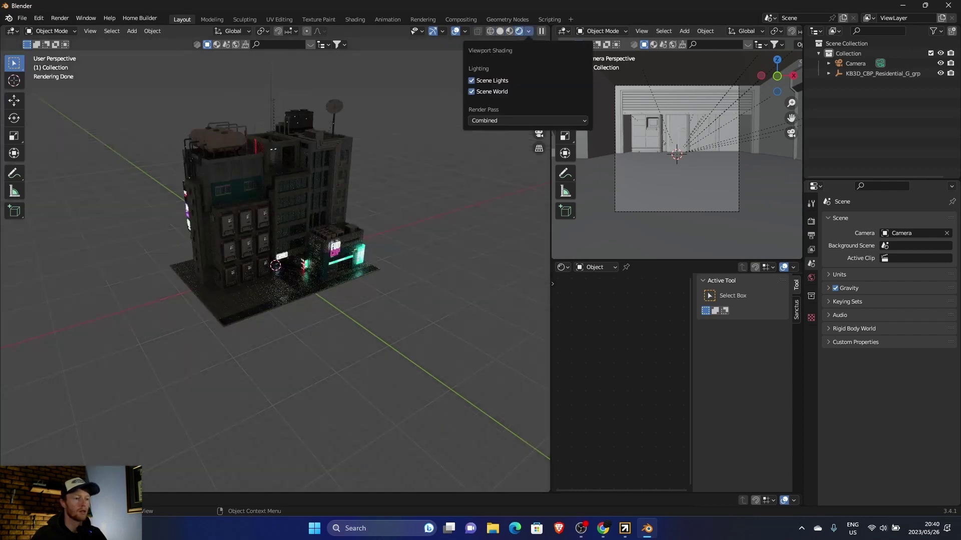
{"action": "scroll", "coordinate": [275, 225], "scroll_direction": "up", "scroll_amount": 6}
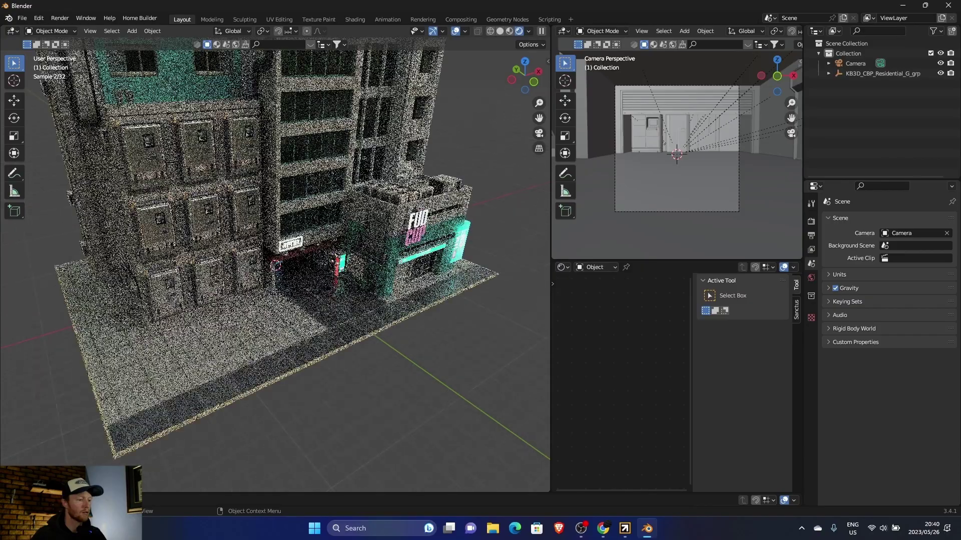
{"action": "scroll", "coordinate": [276, 265], "scroll_direction": "up", "scroll_amount": 5}
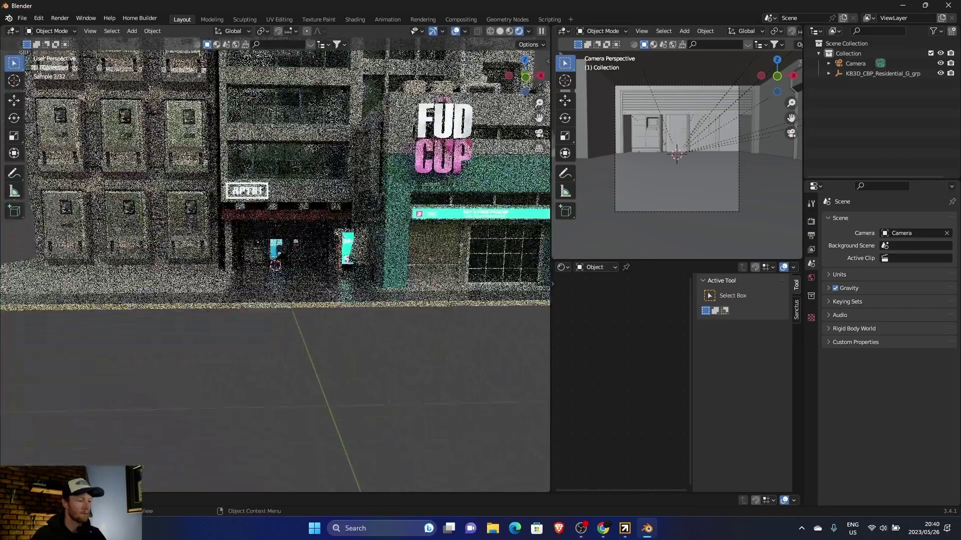
{"action": "scroll", "coordinate": [275, 265], "scroll_direction": "up", "scroll_amount": 5}
{"action": "scroll", "coordinate": [275, 265], "scroll_direction": "up", "scroll_amount": 3}
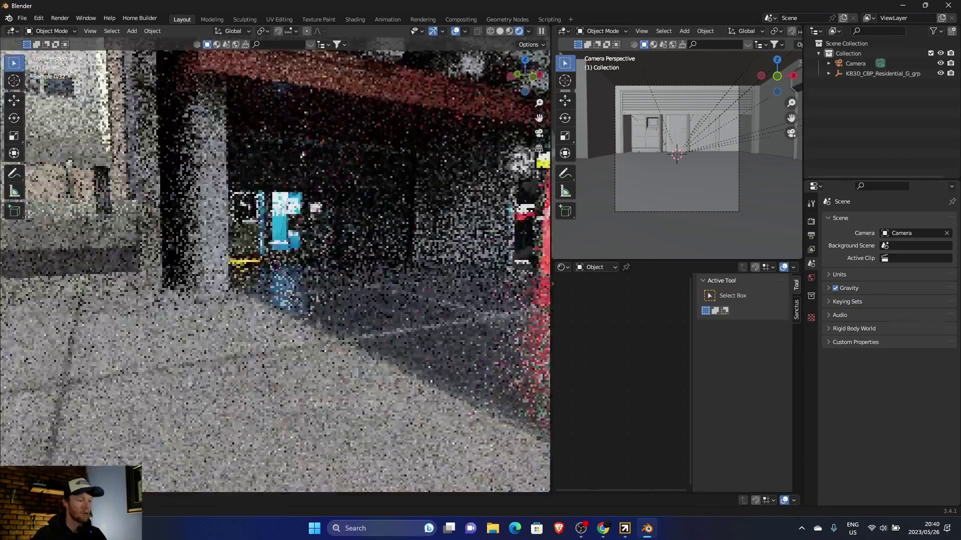
{"action": "scroll", "coordinate": [275, 265], "scroll_direction": "down", "scroll_amount": 10}
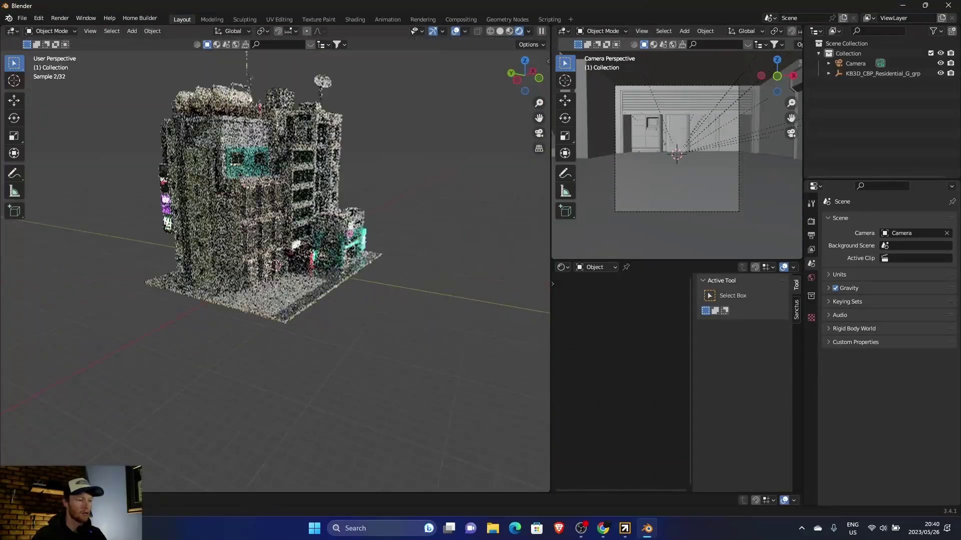
{"action": "middle_click_drag", "start_coordinate": [275, 250], "coordinate": [280, 236]}
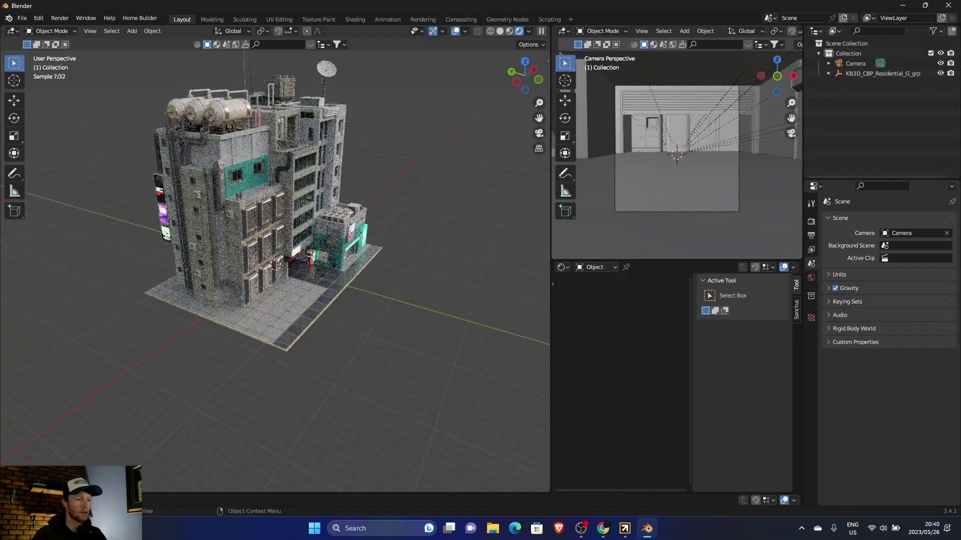
Step: Bring Cargo in front of Blender and scroll through the 98 free models to the bottom and back
{"action": "left_click", "coordinate": [625, 529]}
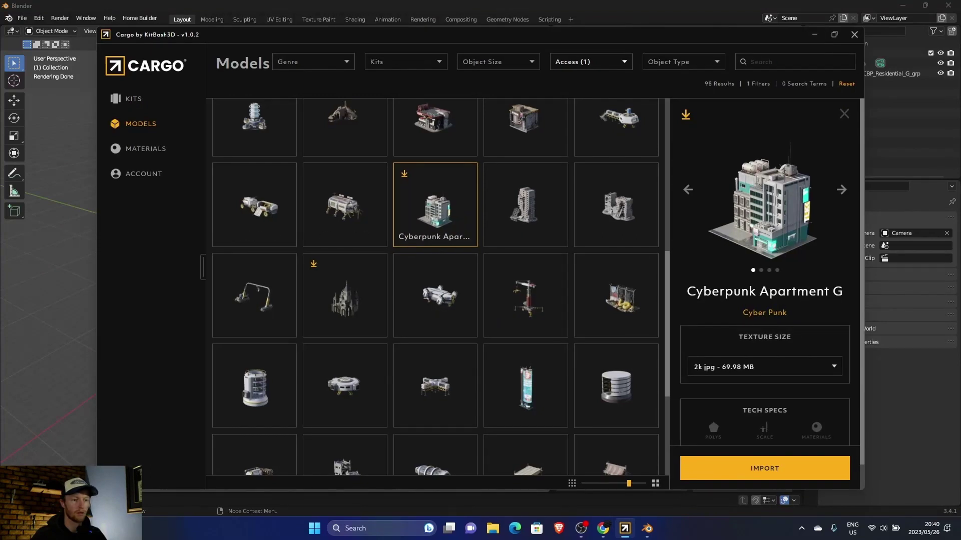
{"action": "scroll", "coordinate": [346, 300], "scroll_direction": "down", "scroll_amount": 3}
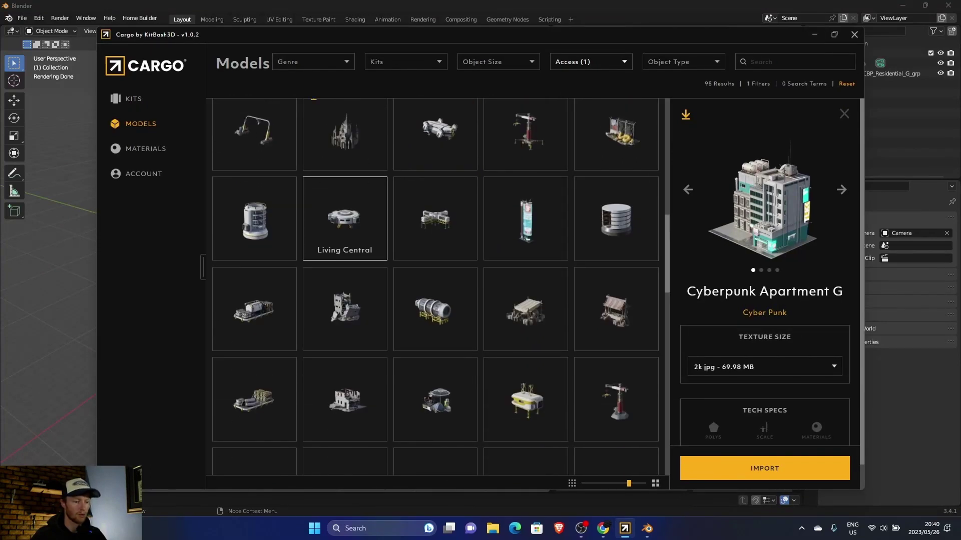
{"action": "scroll", "coordinate": [345, 309], "scroll_direction": "down", "scroll_amount": 5}
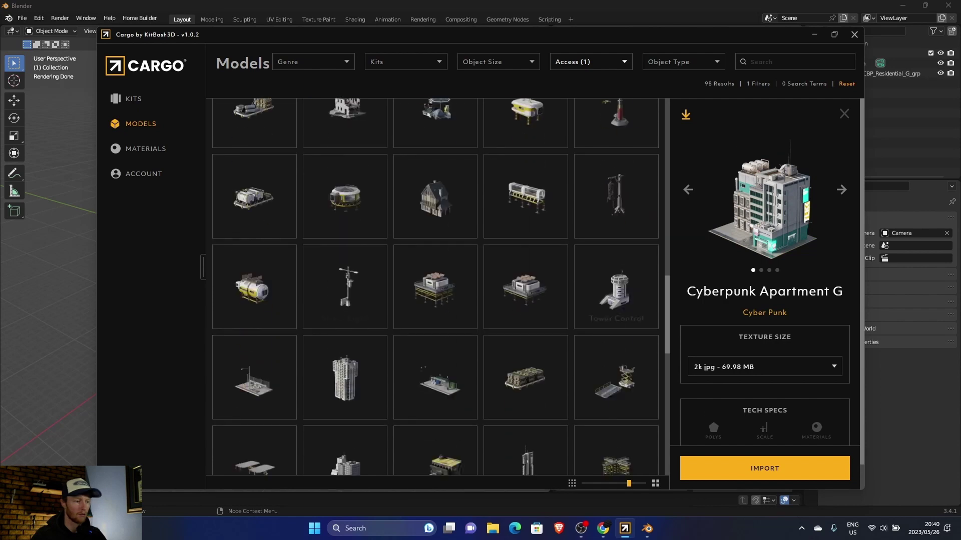
{"action": "scroll", "coordinate": [255, 245], "scroll_direction": "down", "scroll_amount": 5}
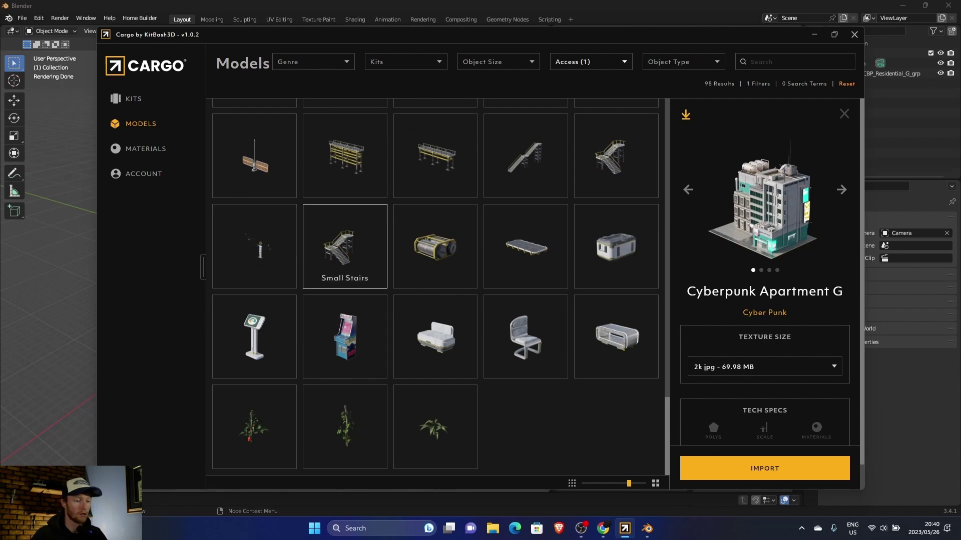
{"action": "scroll", "coordinate": [345, 245], "scroll_direction": "up", "scroll_amount": 5}
{"action": "scroll", "coordinate": [346, 245], "scroll_direction": "up", "scroll_amount": 10}
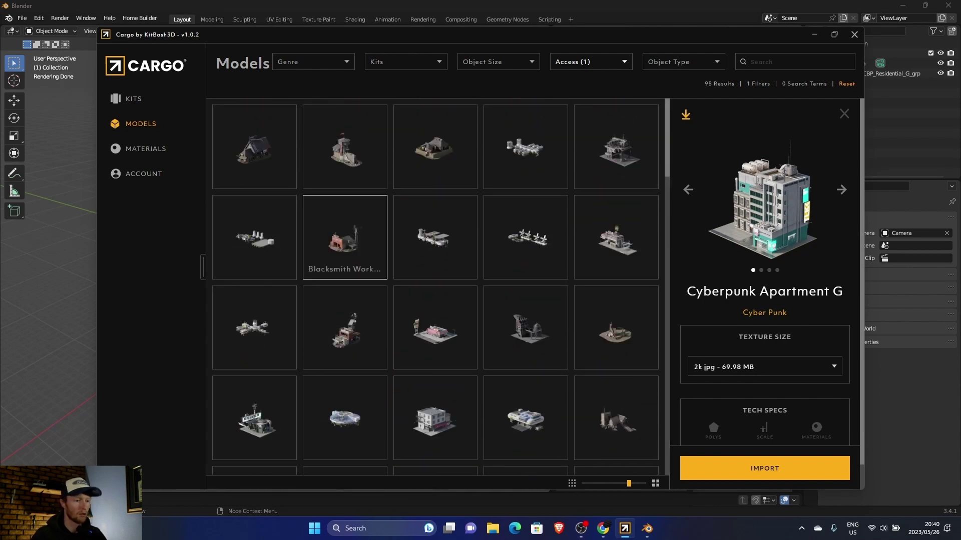
Step: Switch the Cargo library to Materials filtered to Free access
{"action": "left_click", "coordinate": [145, 149]}
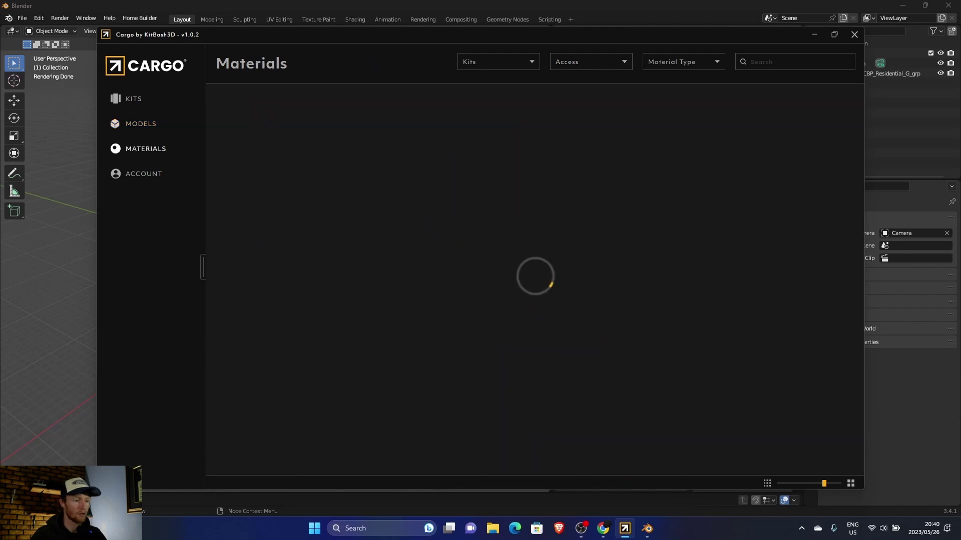
{"action": "left_click", "coordinate": [590, 61]}
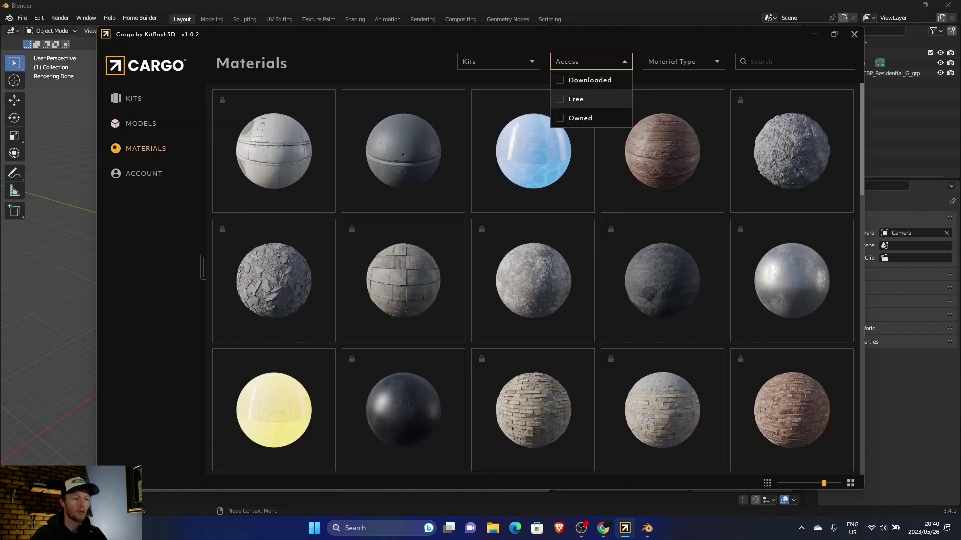
{"action": "left_click", "coordinate": [575, 99]}
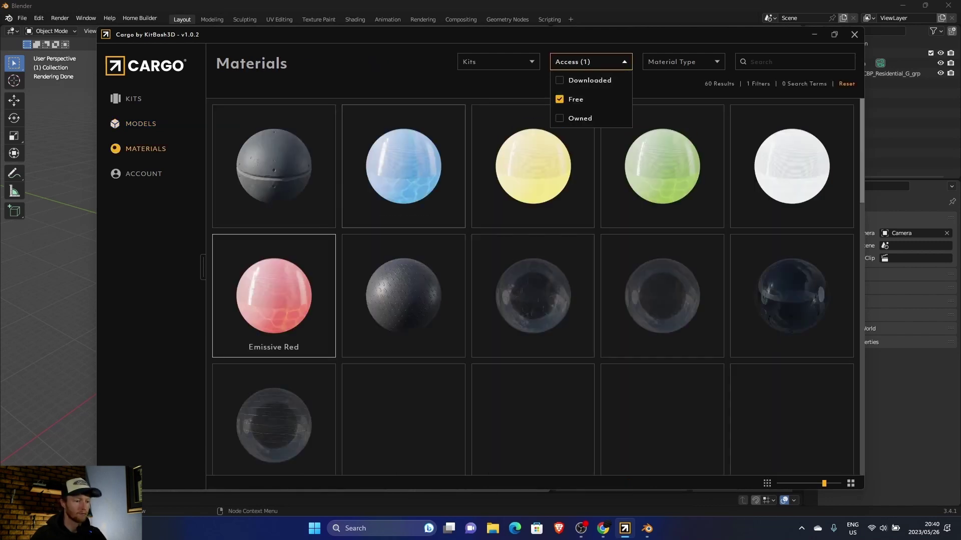
Step: Download Floor Panel with Tread B at 2k jpg and select the cube in Blender
{"action": "left_click", "coordinate": [403, 295]}
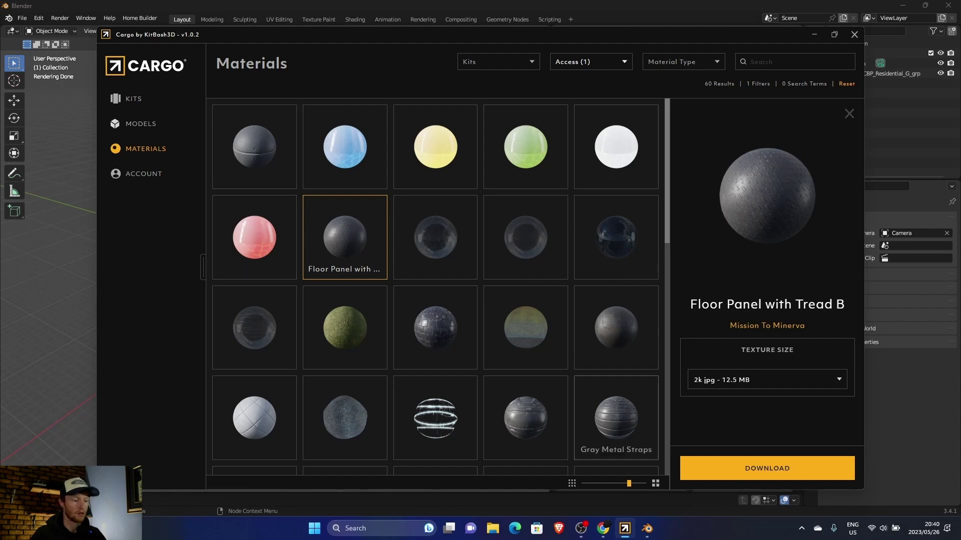
{"action": "left_click", "coordinate": [765, 380]}
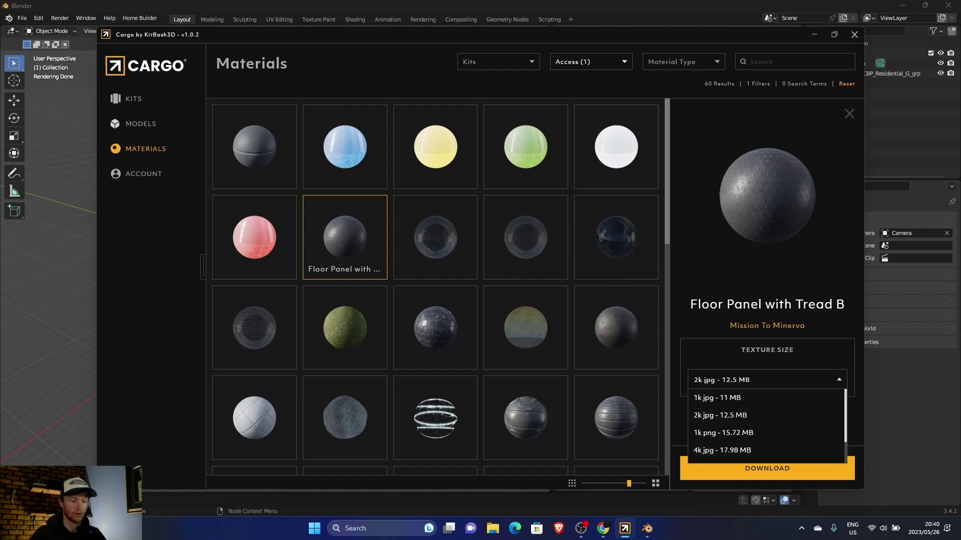
{"action": "left_click", "coordinate": [766, 415]}
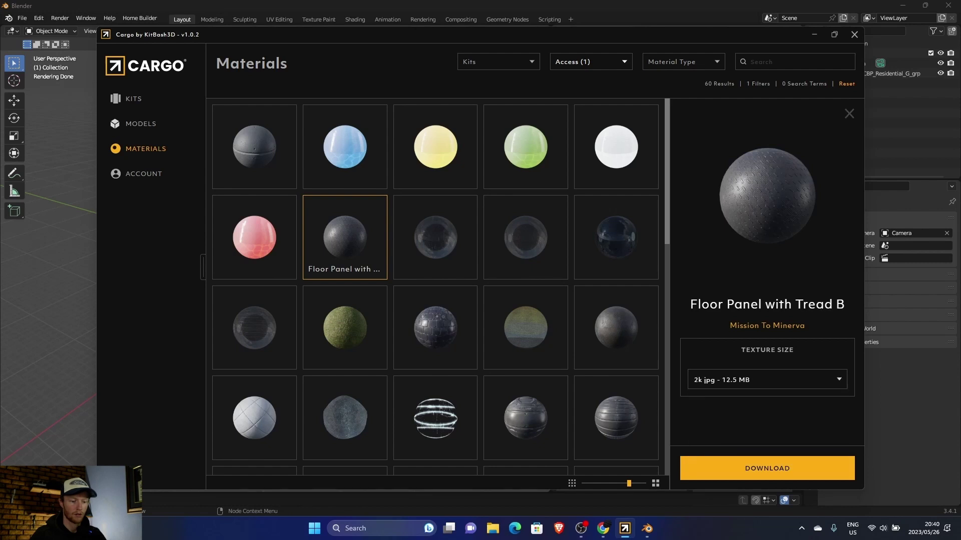
{"action": "left_click", "coordinate": [767, 468]}
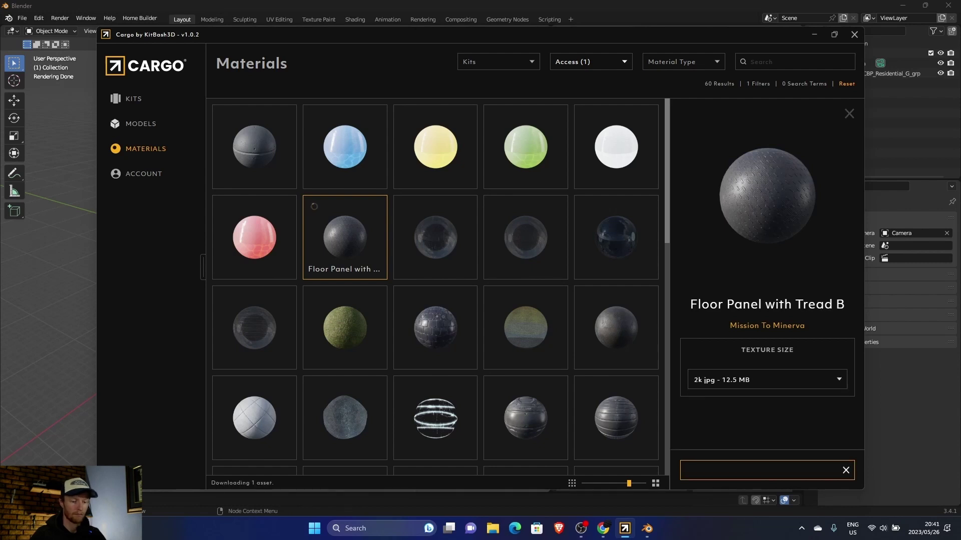
{"action": "left_click", "coordinate": [279, 253]}
{"action": "left_click", "coordinate": [625, 529]}
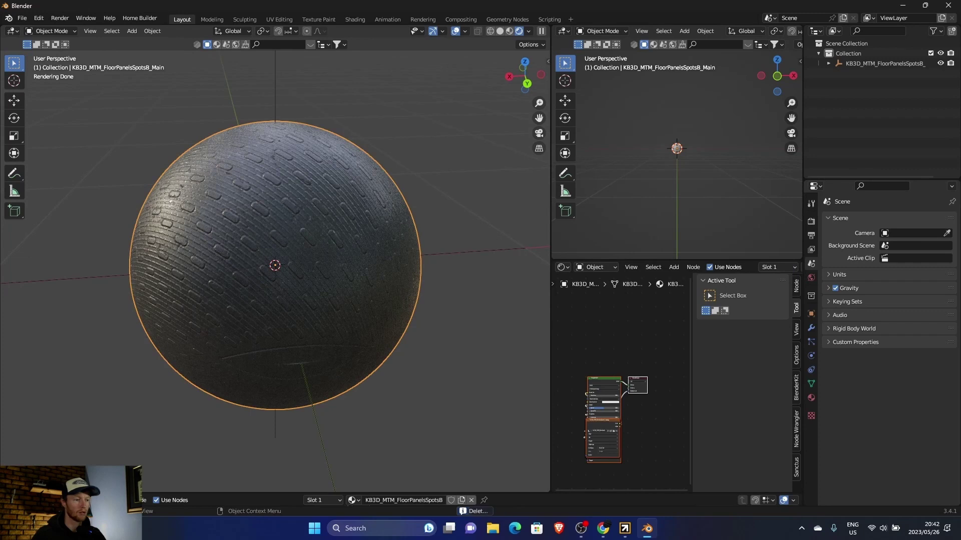
Step: Add a plane mesh beneath the floor-panel sphere
{"action": "middle_click_drag", "start_coordinate": [325, 300], "coordinate": [360, 286]}
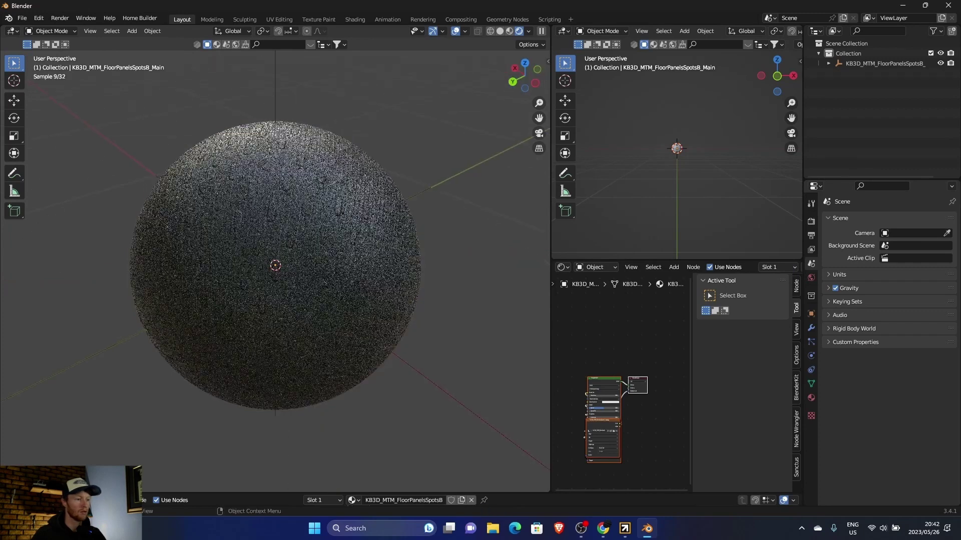
{"action": "scroll", "coordinate": [274, 265], "scroll_direction": "down", "scroll_amount": 6}
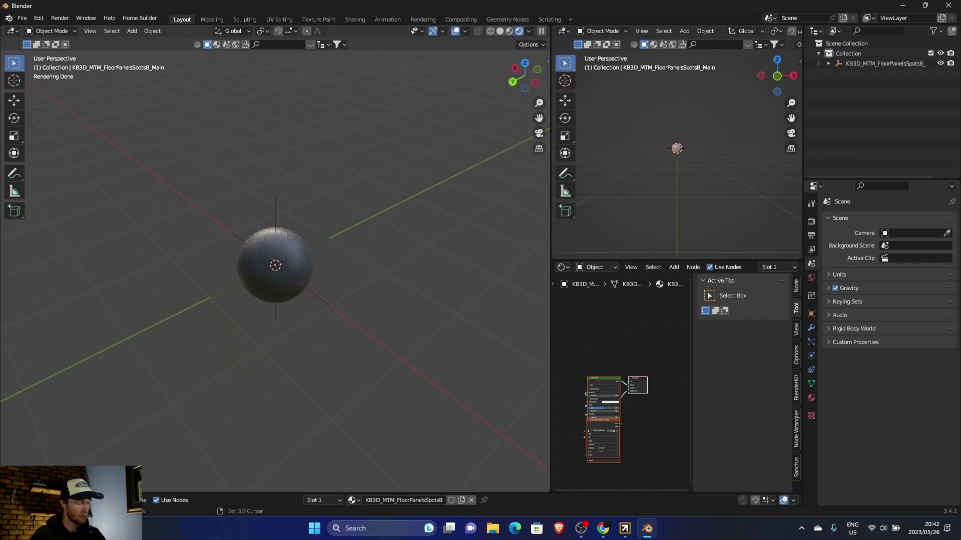
{"action": "key", "text": "shift+a"}
{"action": "scroll", "coordinate": [400, 30], "scroll_direction": "up", "scroll_amount": 3}
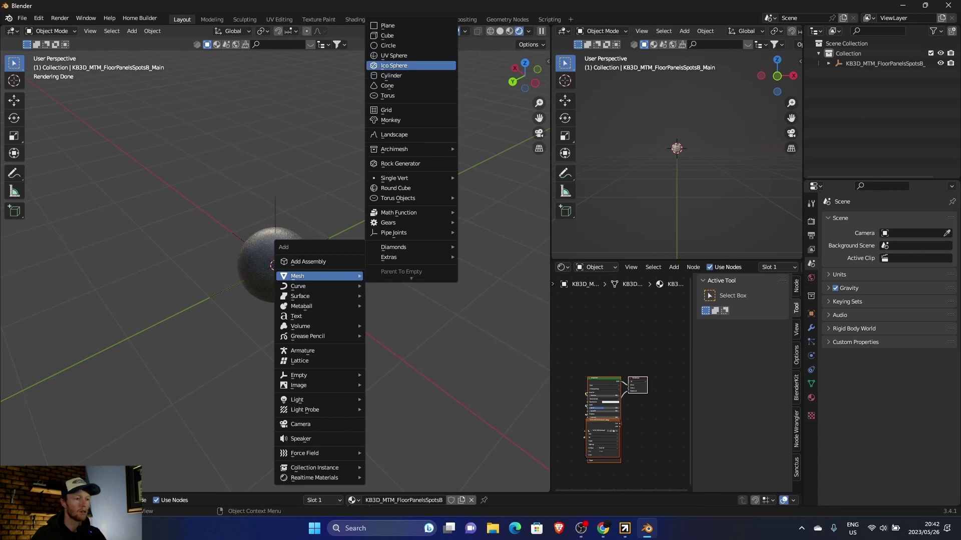
{"action": "left_click", "coordinate": [395, 26]}
Step: Lift the floor-panel sphere along Z so it floats above the plane
{"action": "left_click", "coordinate": [275, 255]}
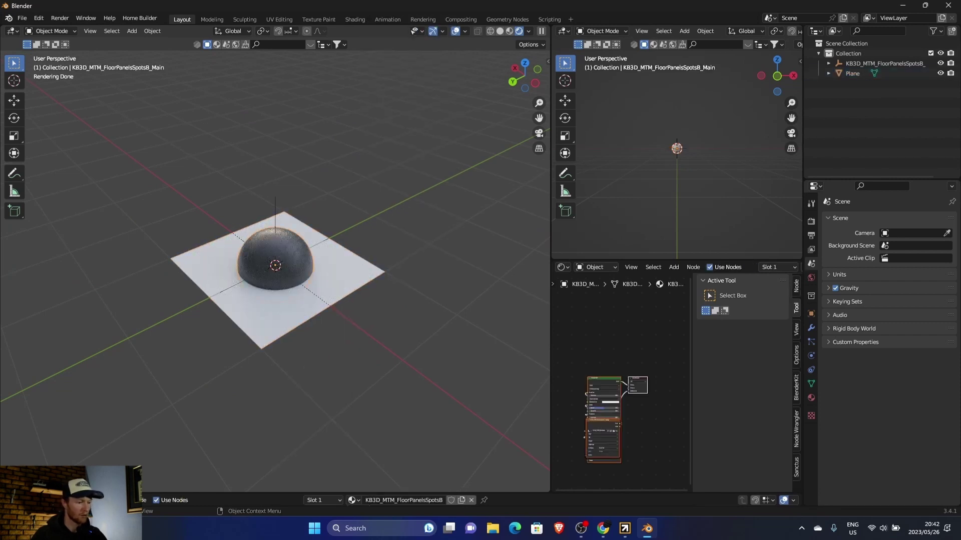
{"action": "key", "text": "g"}
{"action": "left_click", "coordinate": [369, 164]}
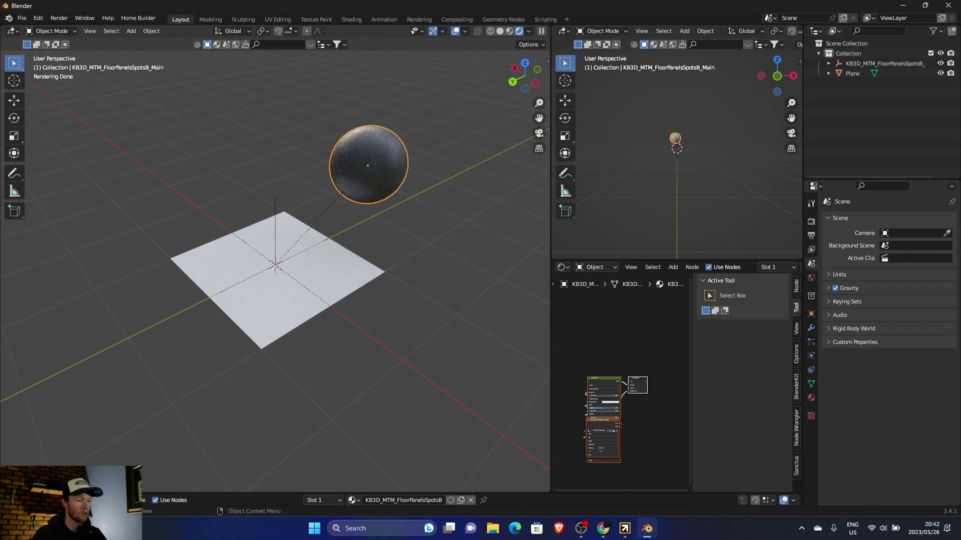
Step: Apply the FloorPanelsSpotsB material to the plane and orbit to inspect the textured surface
{"action": "left_click", "coordinate": [281, 301]}
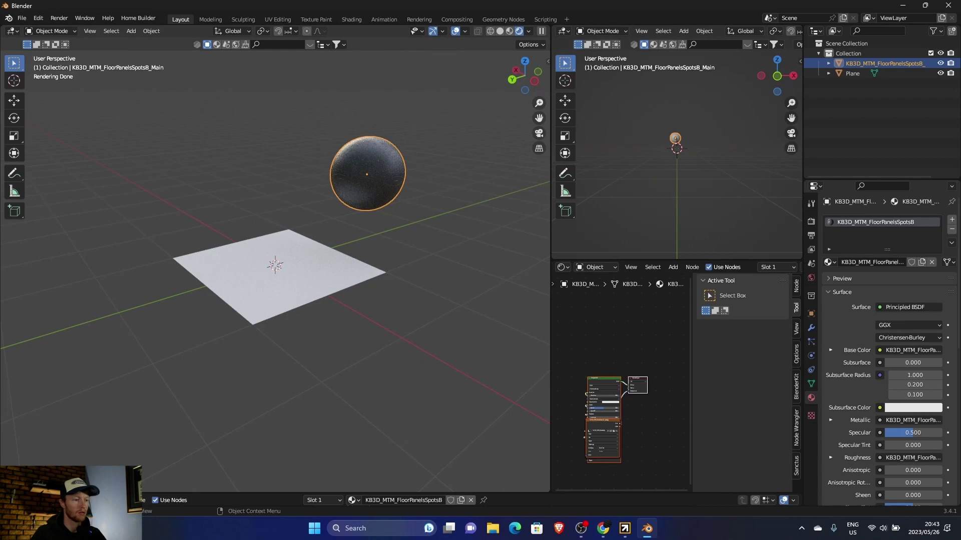
{"action": "left_click", "coordinate": [811, 278]}
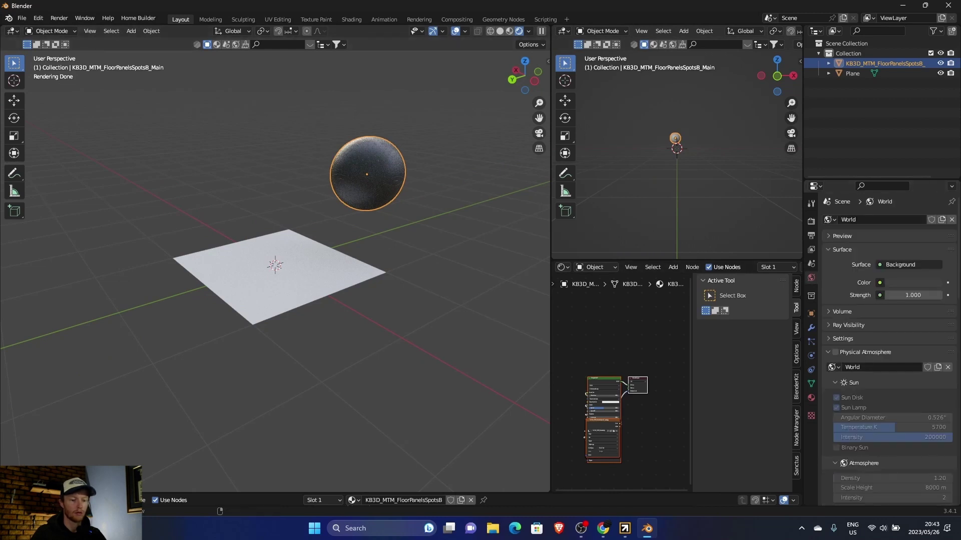
{"action": "left_click", "coordinate": [811, 398]}
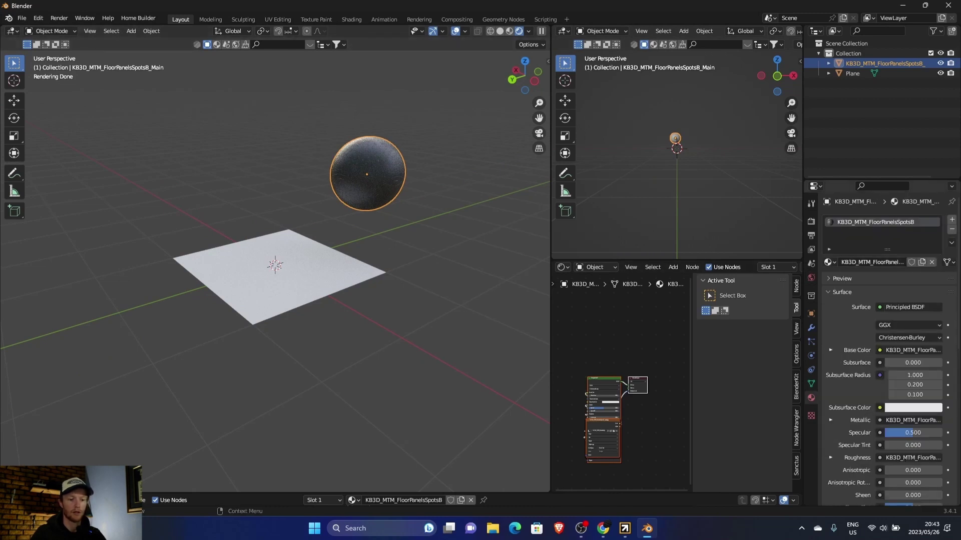
{"action": "left_click_drag", "start_coordinate": [828, 262], "coordinate": [284, 277]}
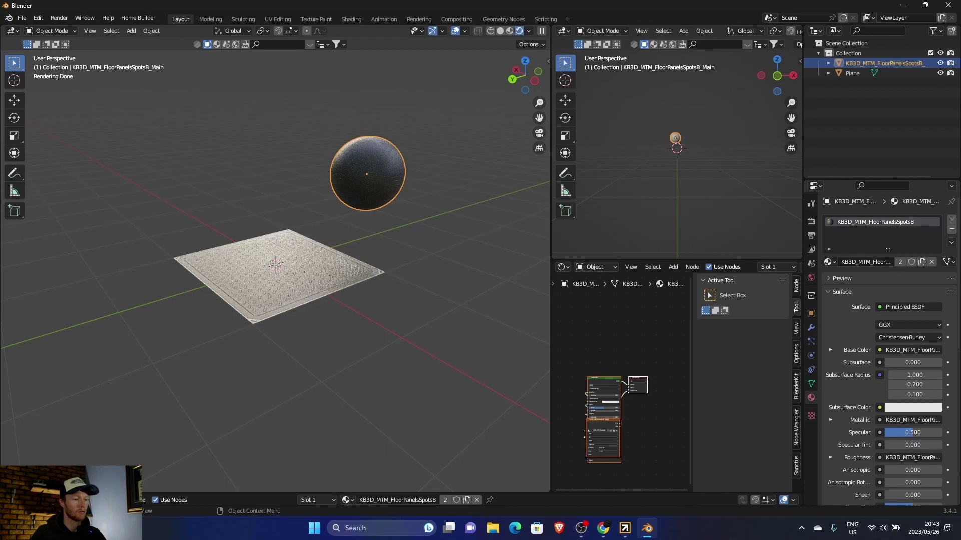
{"action": "scroll", "coordinate": [275, 265], "scroll_direction": "up", "scroll_amount": 8}
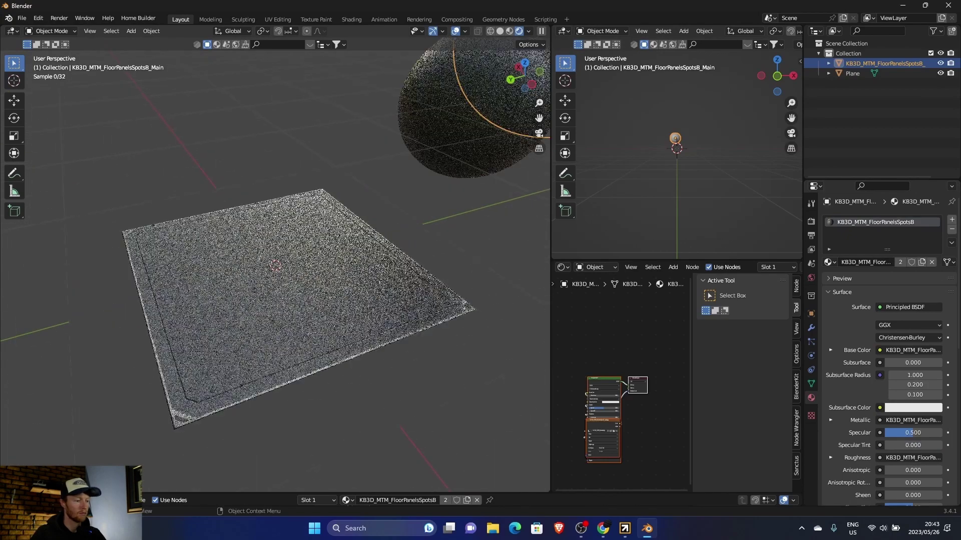
{"action": "scroll", "coordinate": [275, 266], "scroll_direction": "down", "scroll_amount": 10}
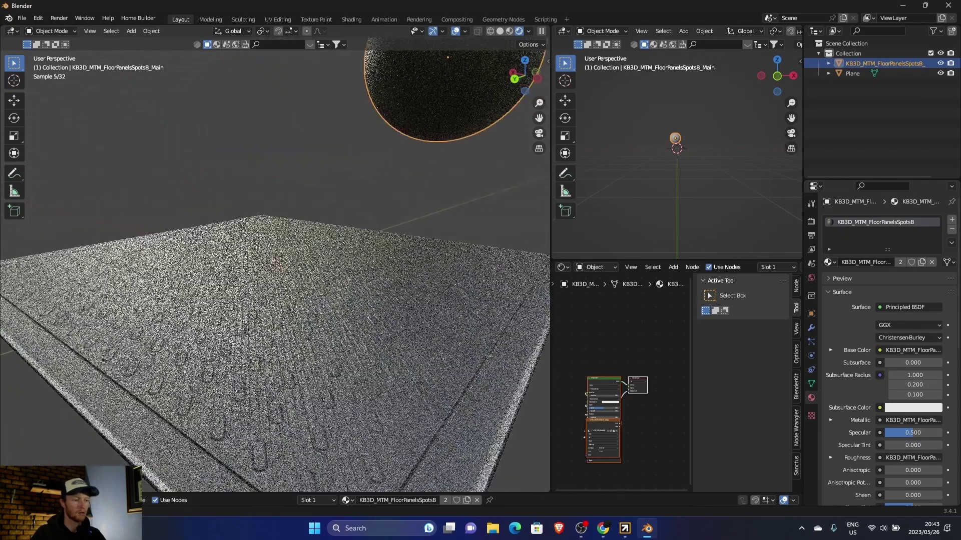
{"action": "middle_click_drag", "start_coordinate": [275, 265], "coordinate": [262, 303]}
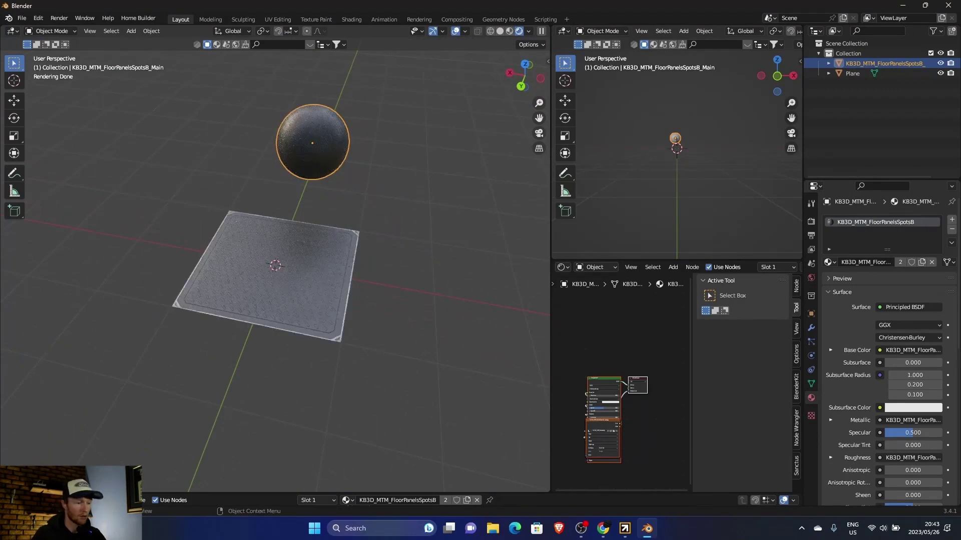
{"action": "middle_click_drag", "start_coordinate": [276, 265], "coordinate": [279, 231]}
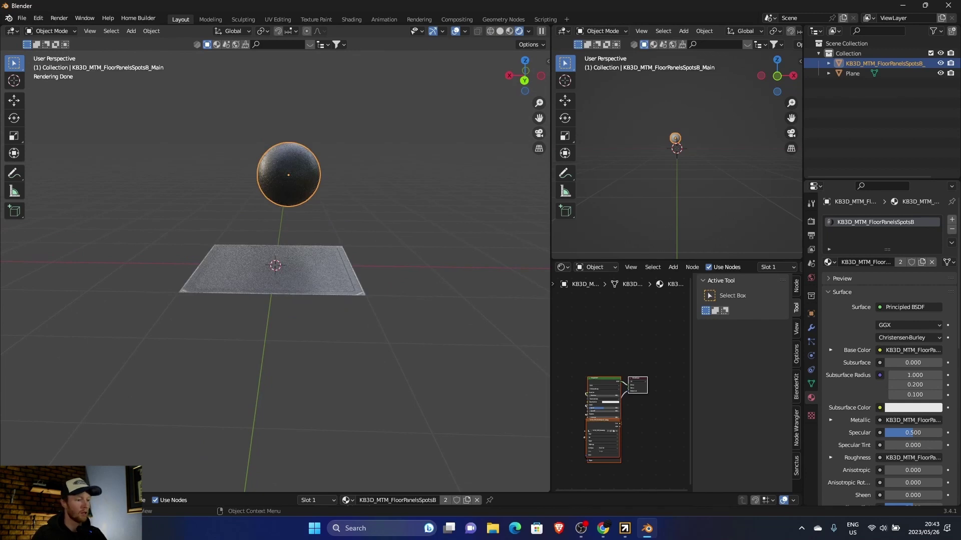
Step: Delete both the floor-panel sphere and the plane from the Blender scene
{"action": "key", "text": "a"}
{"action": "key", "text": "Delete"}
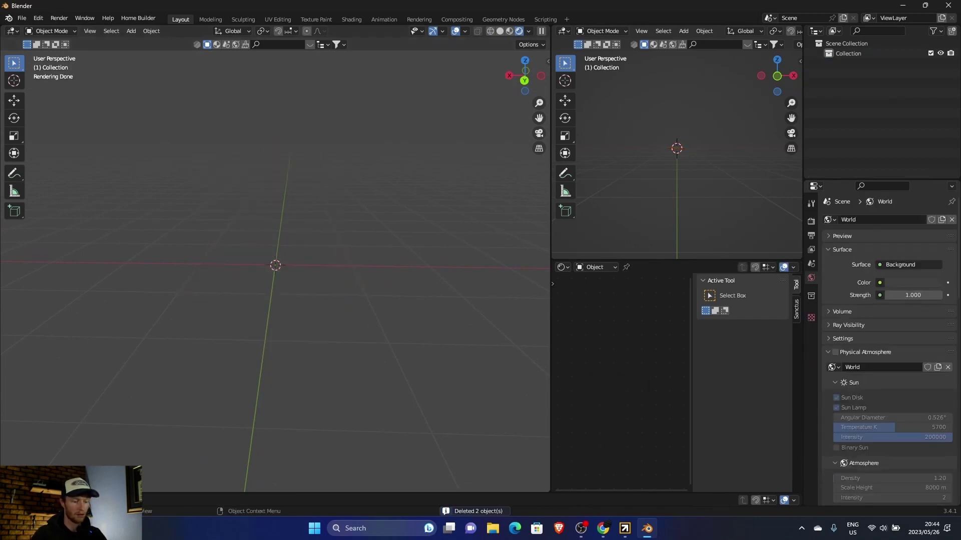
{"action": "key", "text": "alt+Tab"}
Step: In Cargo, filter models to Downloaded instead of Free and open Dark Tower's details
{"action": "left_click", "coordinate": [140, 124]}
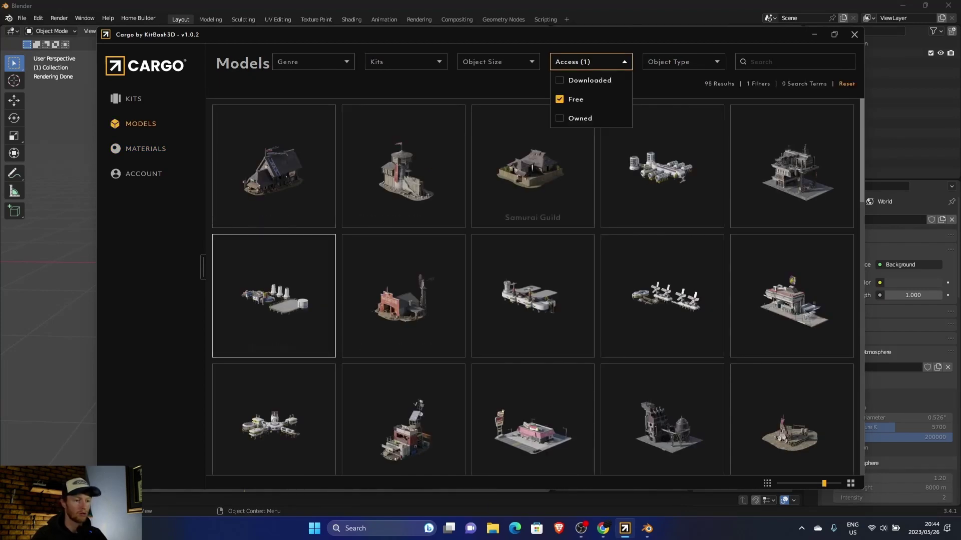
{"action": "left_click", "coordinate": [590, 80]}
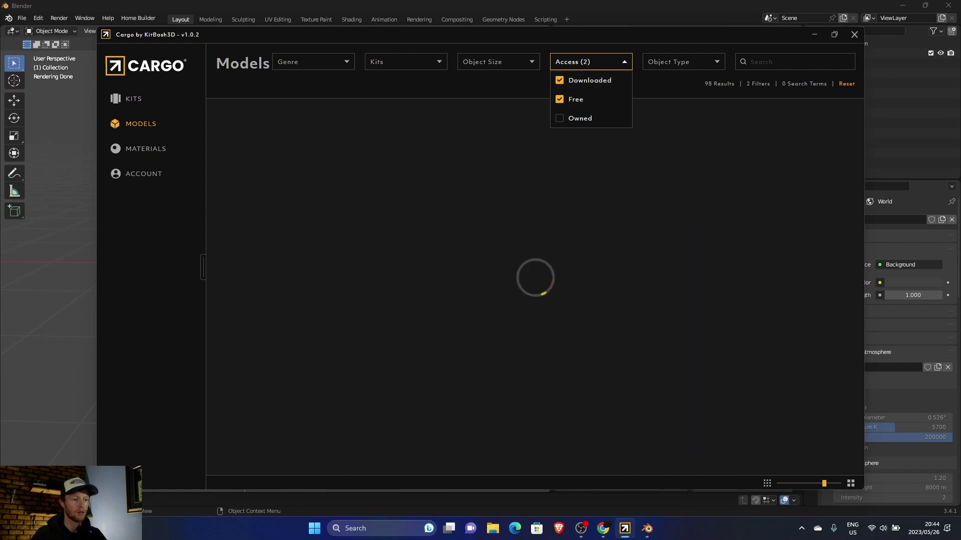
{"action": "left_click", "coordinate": [575, 99]}
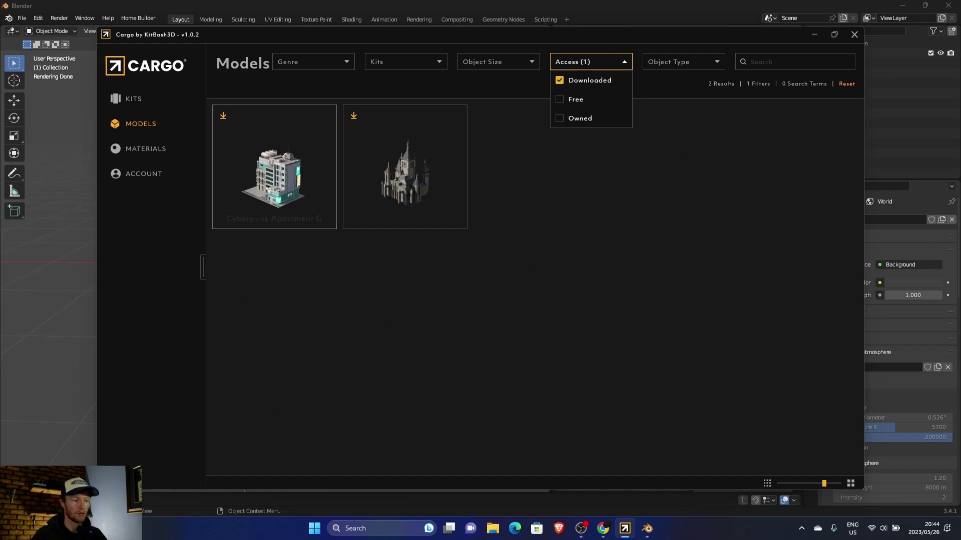
{"action": "left_click", "coordinate": [404, 168]}
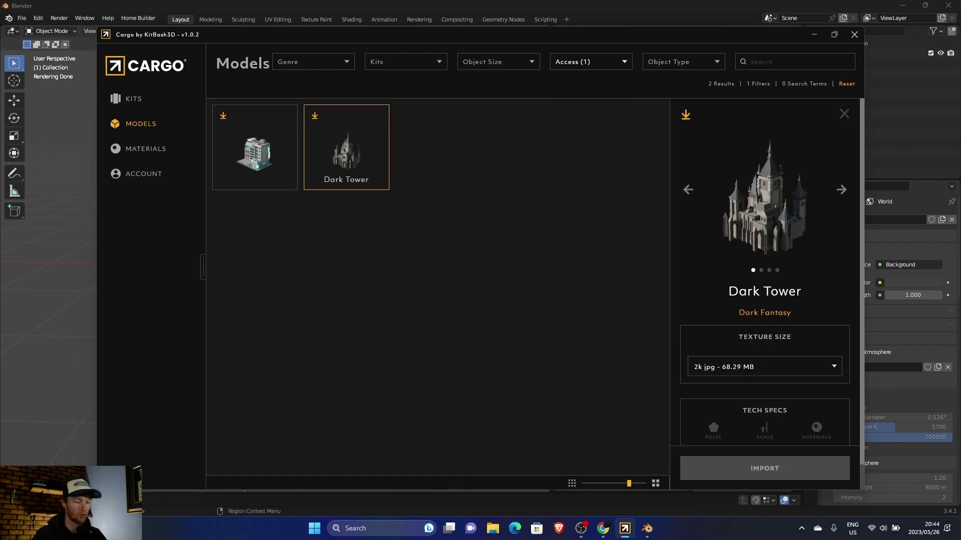
Step: Zoom and orbit around the imported Dark Tower castle in the viewport
{"action": "scroll", "coordinate": [275, 250], "scroll_direction": "down", "scroll_amount": 8}
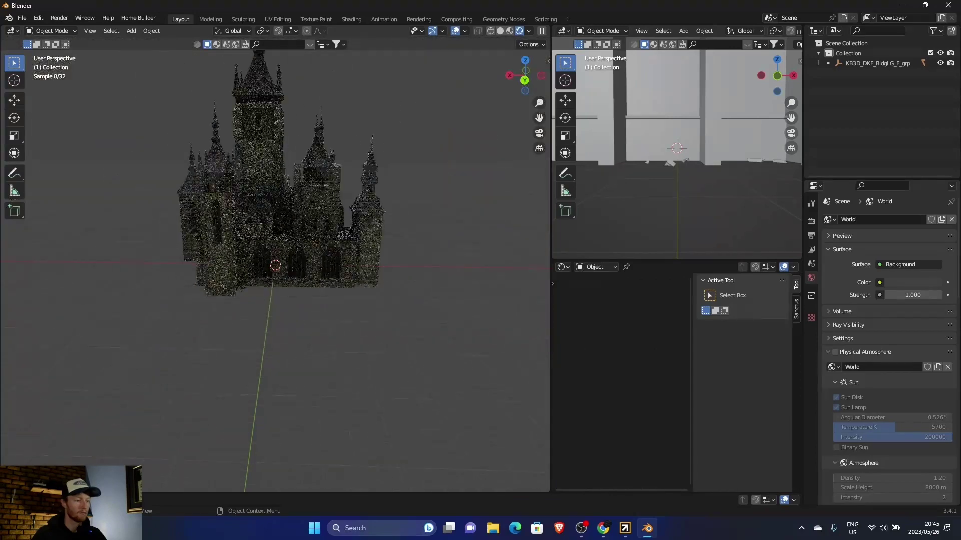
{"action": "scroll", "coordinate": [275, 265], "scroll_direction": "up", "scroll_amount": 6}
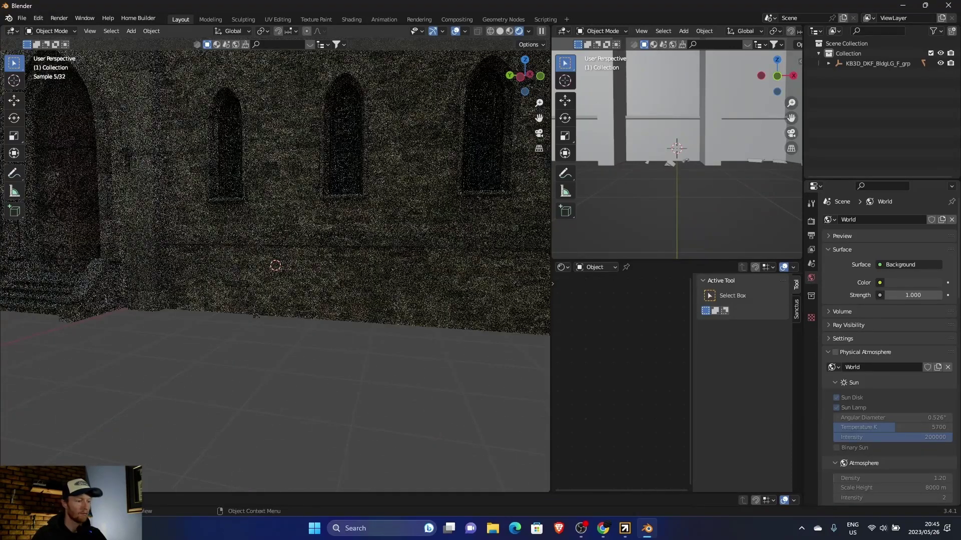
{"action": "middle_click_drag", "start_coordinate": [275, 265], "coordinate": [340, 265]}
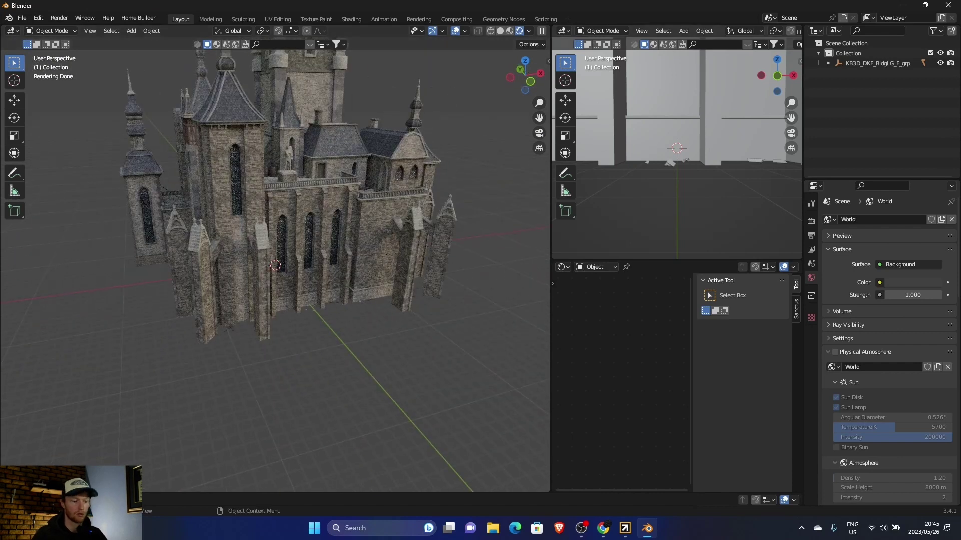
Step: Browse the Cargo Kits library, scrolling past kits like Americana, Cyberpunk and Neo NYC
{"action": "left_click", "coordinate": [625, 528]}
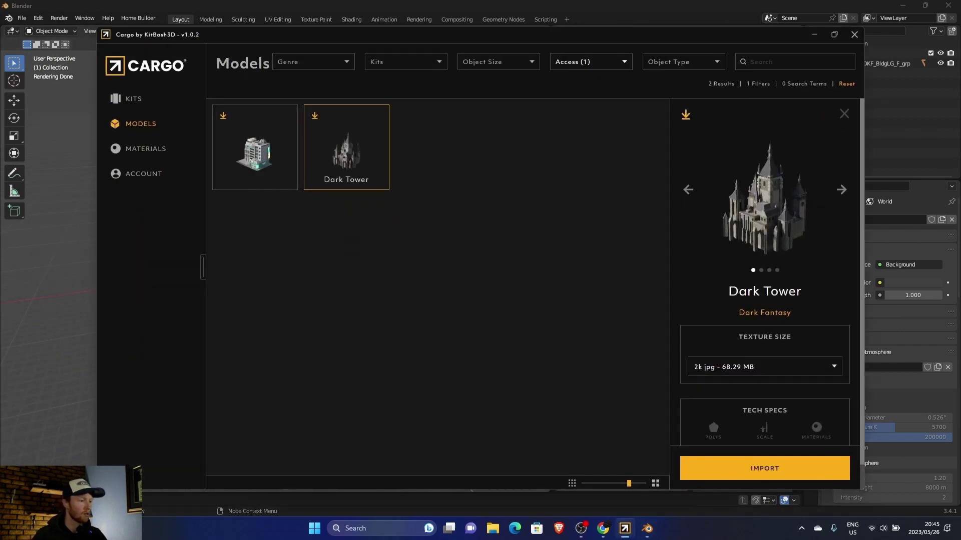
{"action": "left_click", "coordinate": [134, 99]}
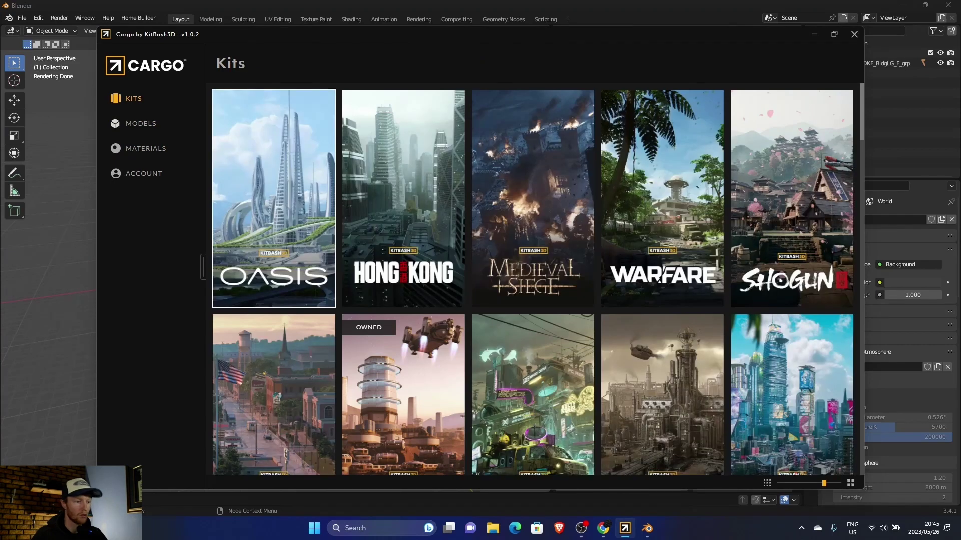
{"action": "scroll", "coordinate": [533, 281], "scroll_direction": "down", "scroll_amount": 10}
{"action": "scroll", "coordinate": [274, 280], "scroll_direction": "down", "scroll_amount": 15}
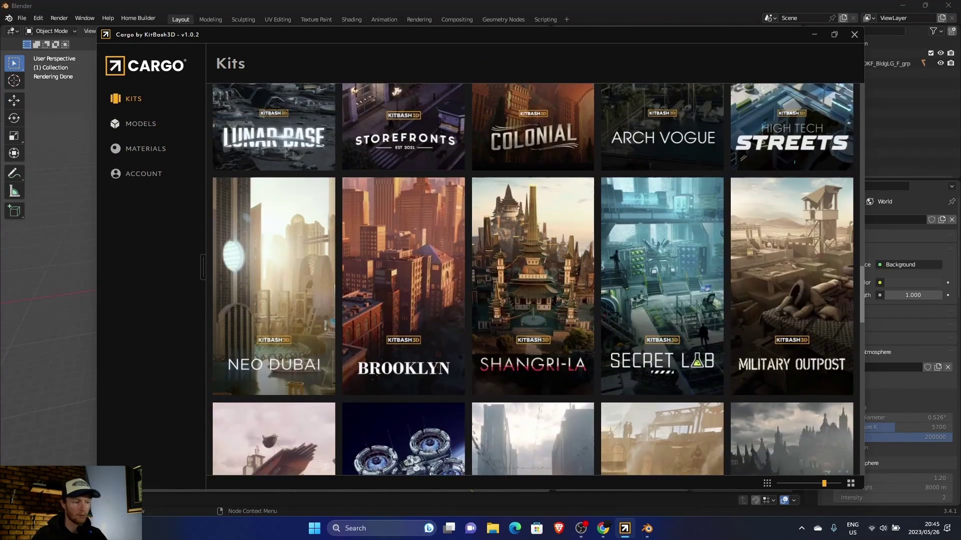
{"action": "scroll", "coordinate": [273, 280], "scroll_direction": "up", "scroll_amount": 15}
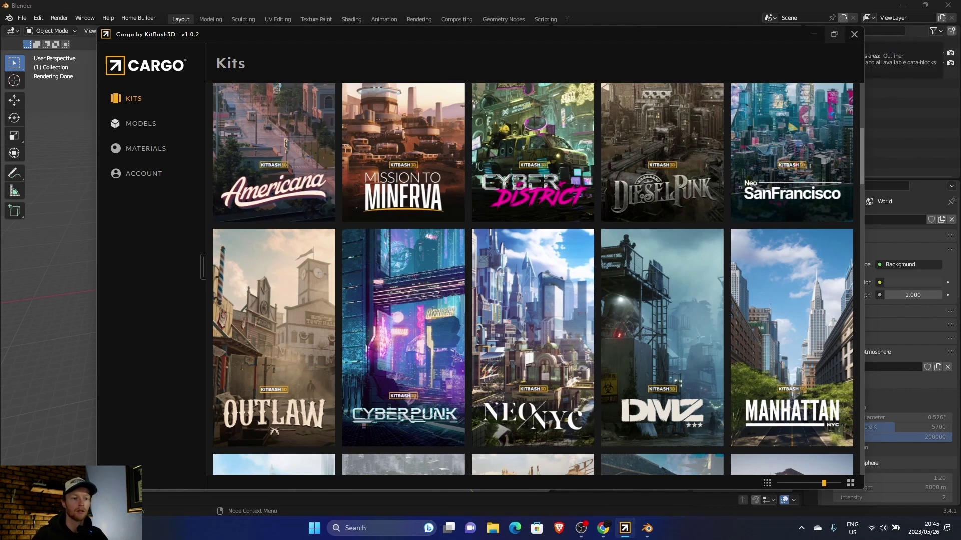
Step: Close Cargo and scroll through the KitBash3D Cargo web page in Chrome
{"action": "left_click", "coordinate": [855, 35]}
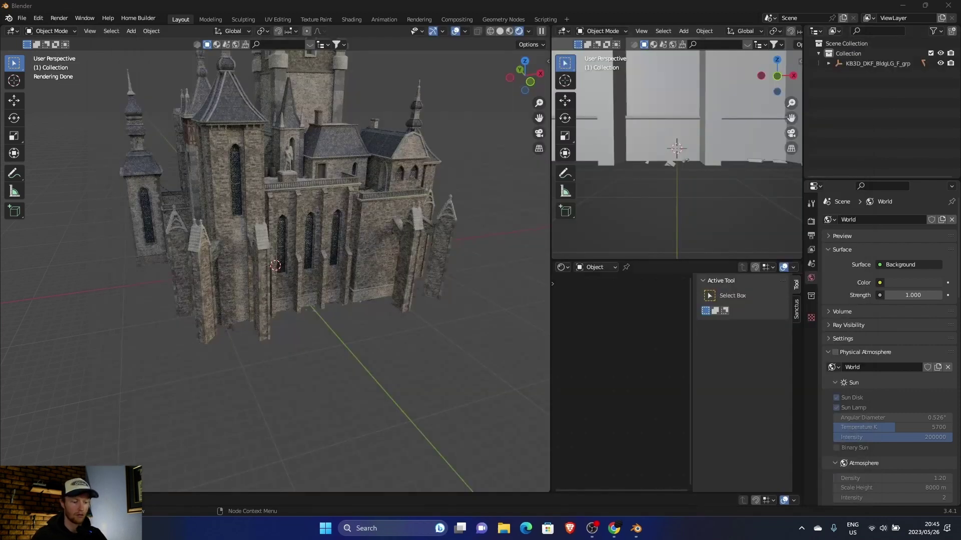
{"action": "left_click", "coordinate": [608, 528]}
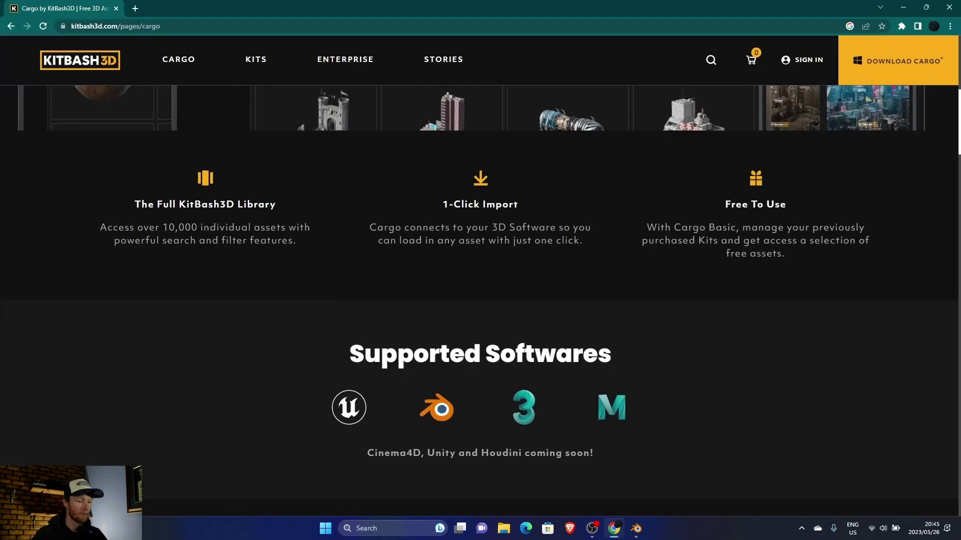
{"action": "scroll", "coordinate": [480, 300], "scroll_direction": "down", "scroll_amount": 15}
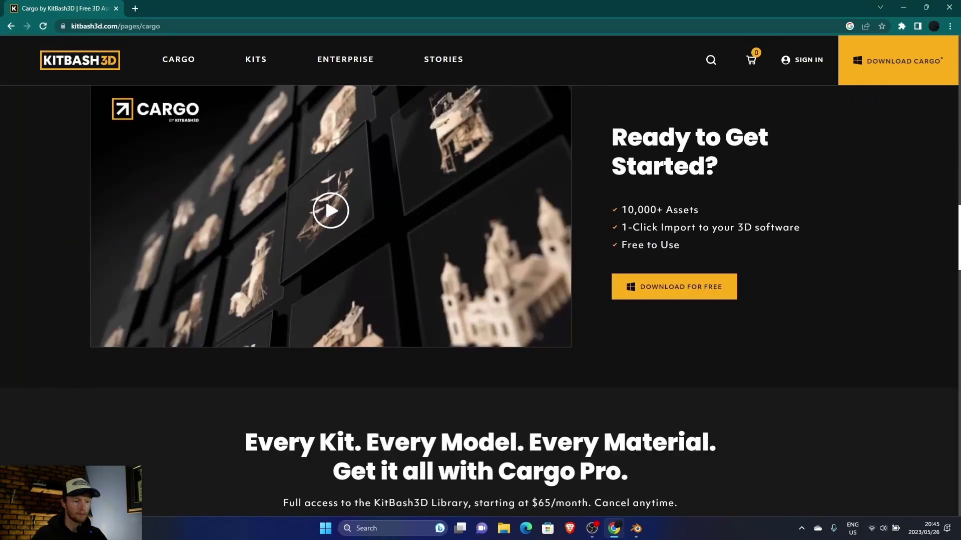
{"action": "scroll", "coordinate": [480, 301], "scroll_direction": "down", "scroll_amount": 2}
{"action": "scroll", "coordinate": [480, 301], "scroll_direction": "down", "scroll_amount": 6}
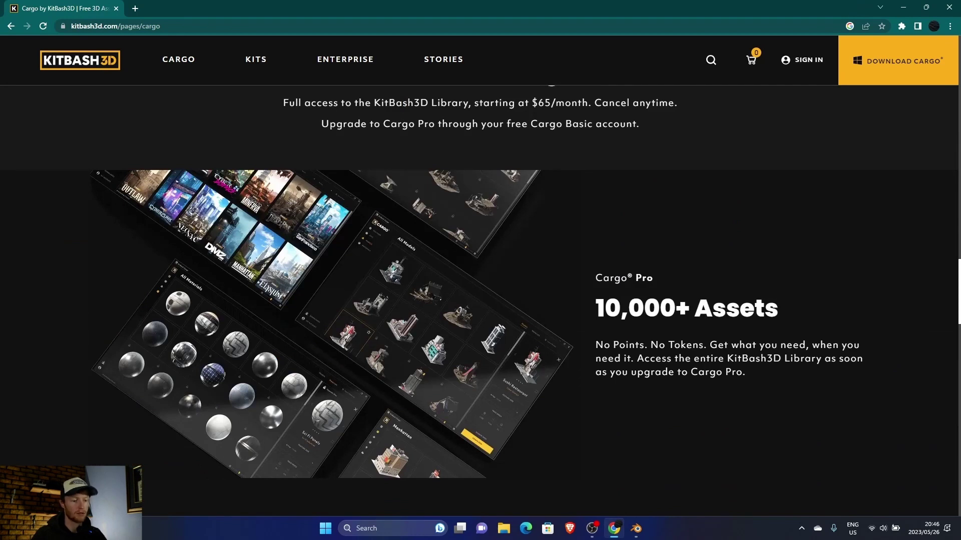
{"action": "scroll", "coordinate": [480, 300], "scroll_direction": "down", "scroll_amount": 13}
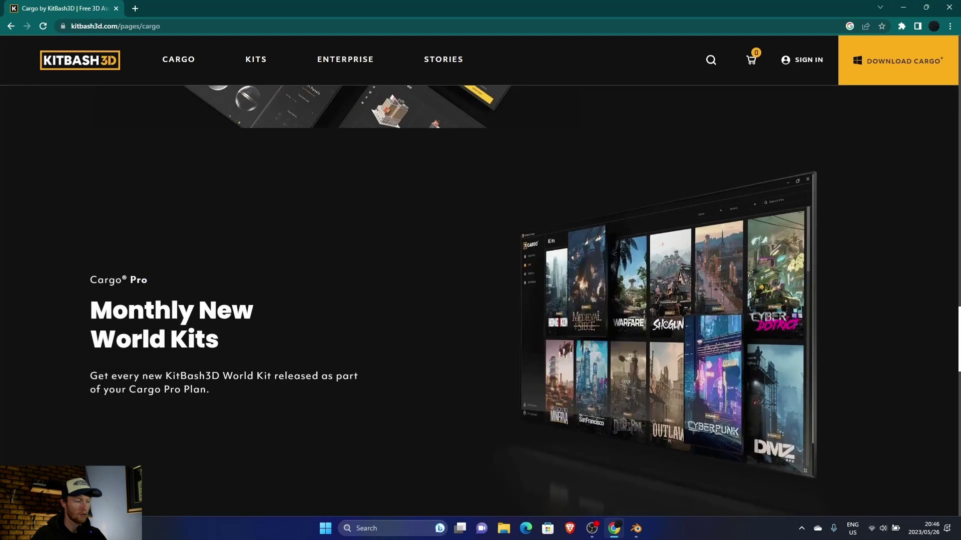
{"action": "scroll", "coordinate": [480, 300], "scroll_direction": "up", "scroll_amount": 3}
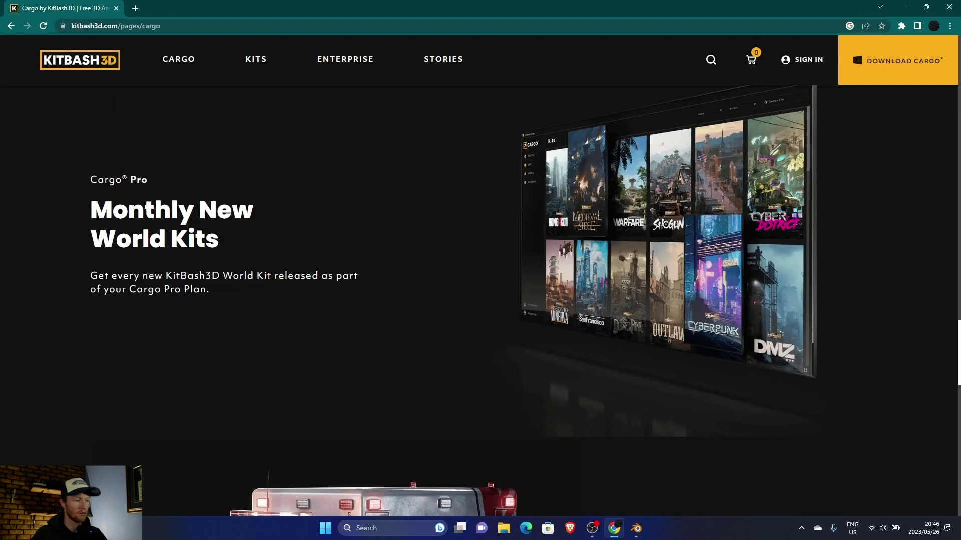